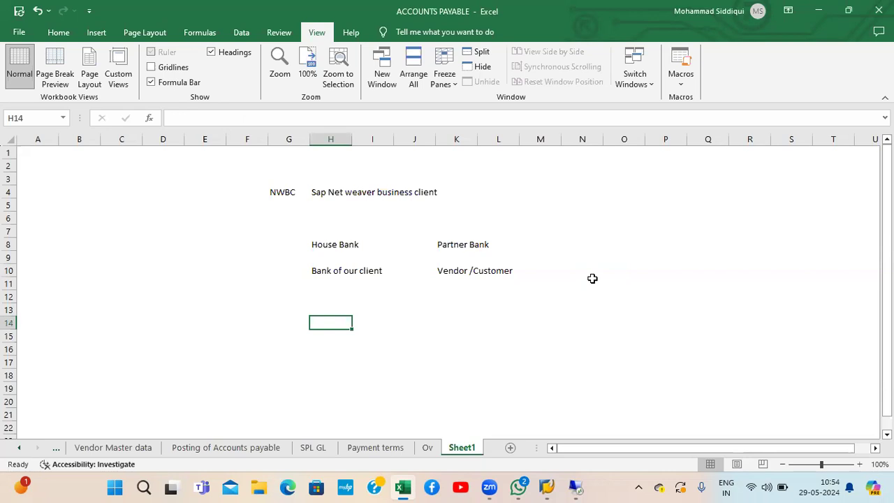
Step: Enter TATA STEEL in cell H14, correcting the mistyped letters
key(Down)
text(TATA STEEL)
key(Return)
key(Return)
key(Up)
key(Up)
Step: Enter VENDORS in K14 and CUSTOMERS in M14
key(Right)
key(Right)
key(Right)
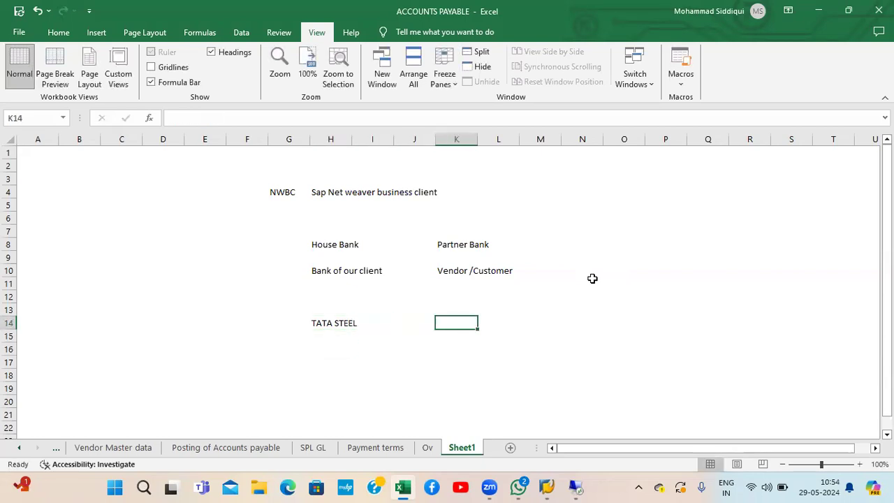
text(VENDORS)
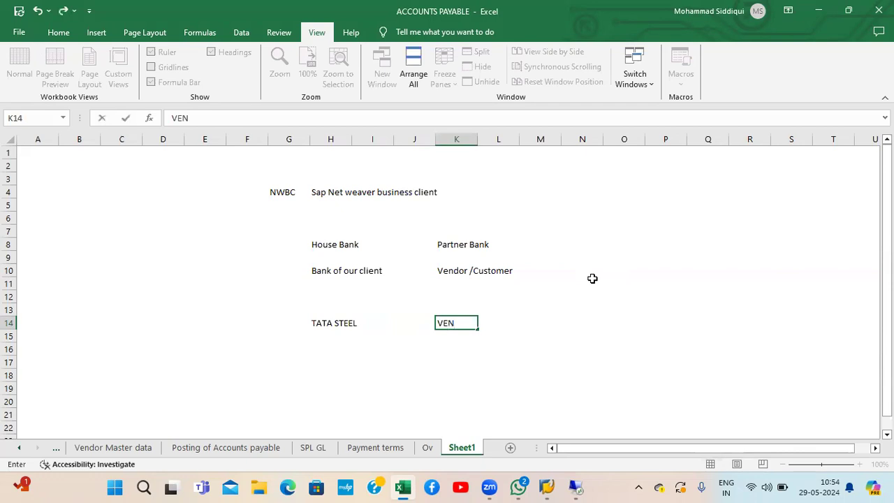
key(Return)
key(Down)
key(Down)
key(Down)
key(Up)
key(Up)
key(Up)
key(Up)
key(Right)
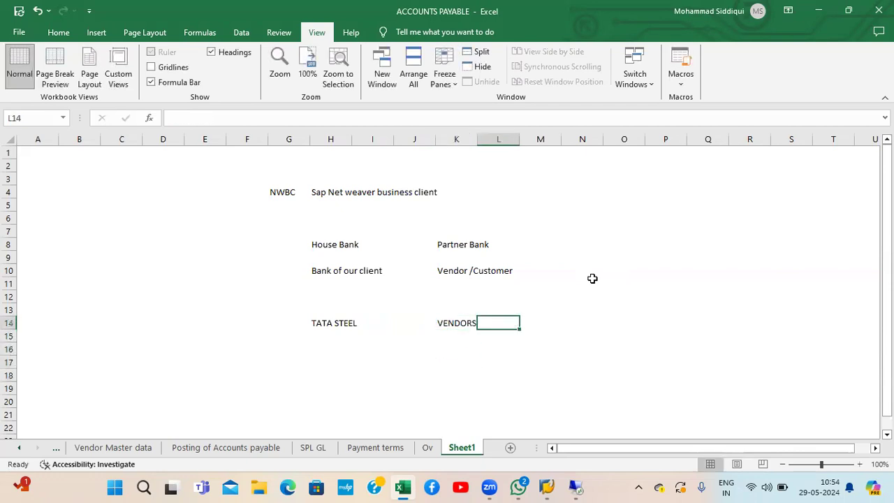
key(Right)
text(CUSTOMER)
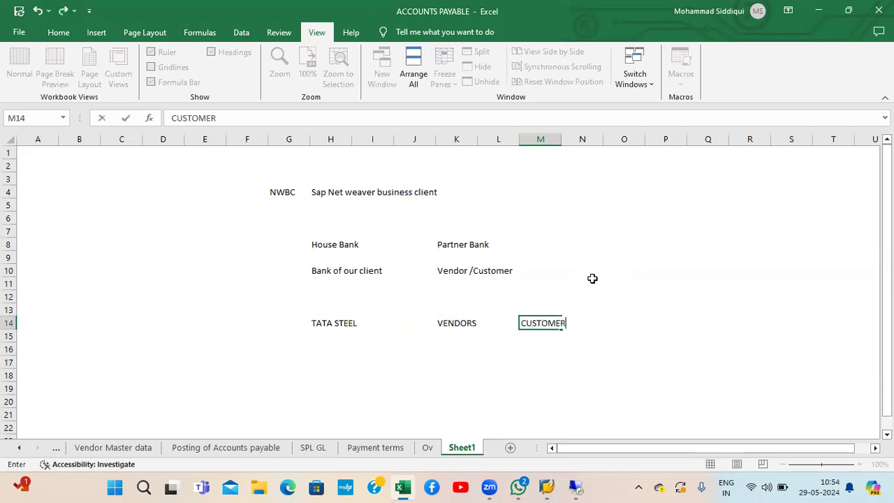
text(S)
key(Return)
Step: Enter XYZ in K16 directly beneath VENDORS
key(Down)
key(Down)
key(Up)
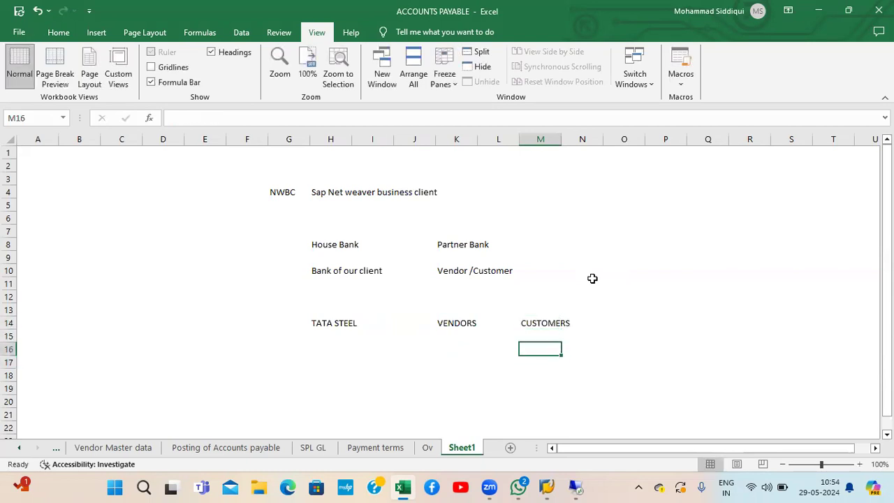
key(Left)
key(Left)
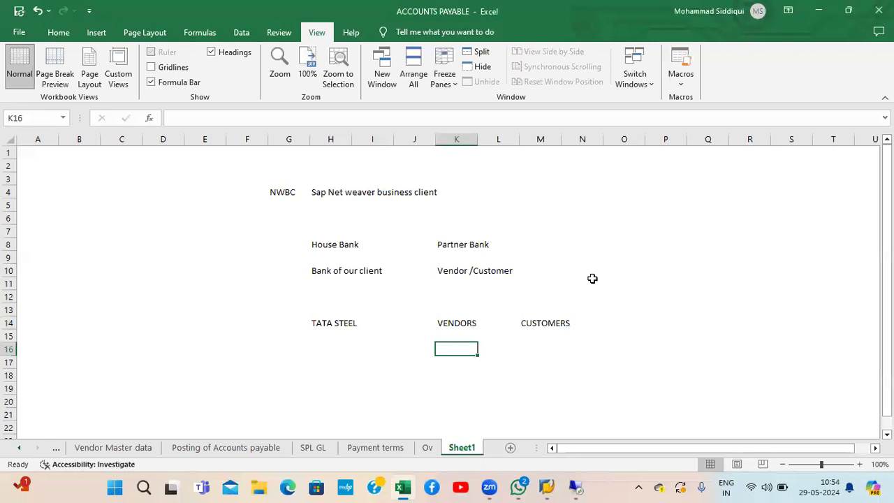
text(XYZ)
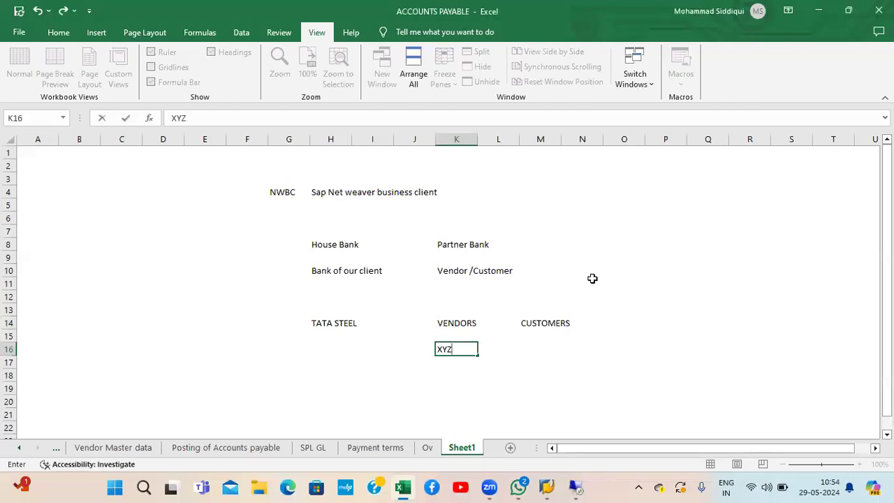
key(Return)
key(Up)
key(Up)
key(Up)
key(Down)
key(Down)
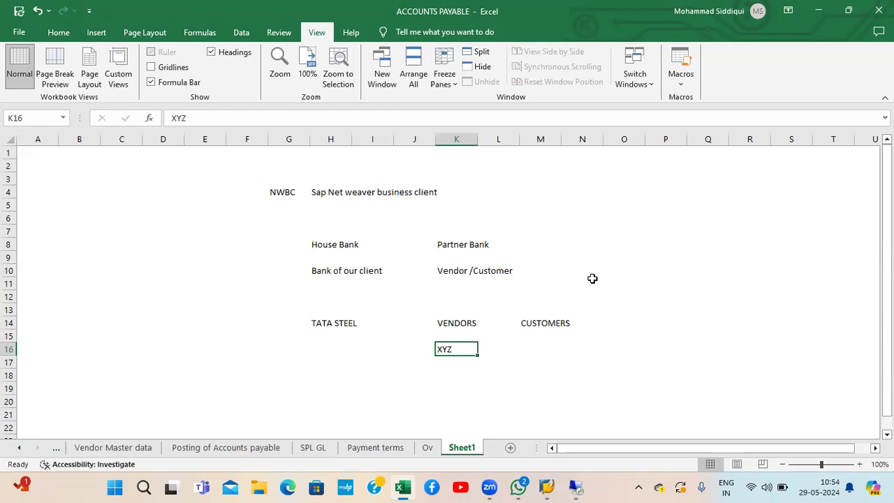
key(Left)
key(Left)
key(Left)
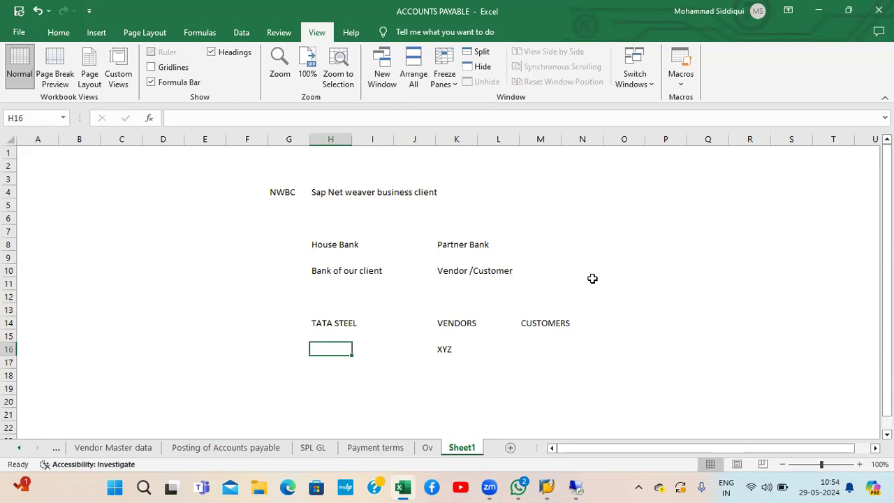
Step: Enter HOUSE BANK in cell H16
text(HOUSE BANK)
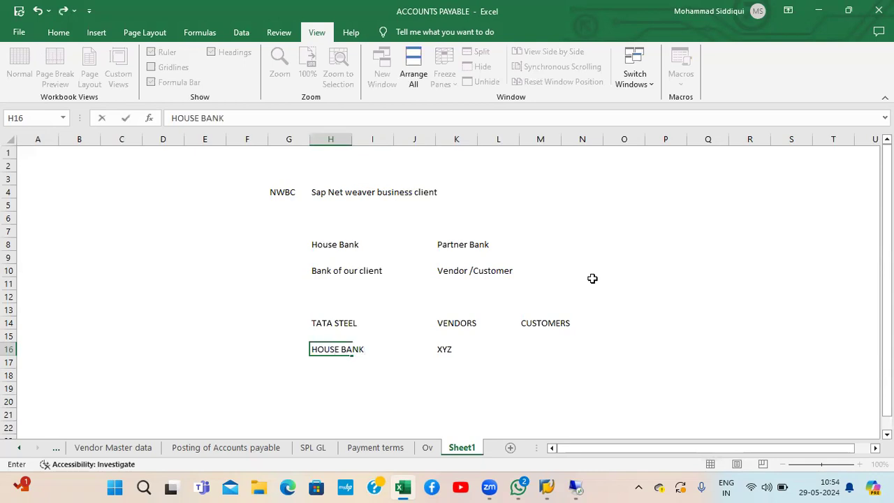
key(Return)
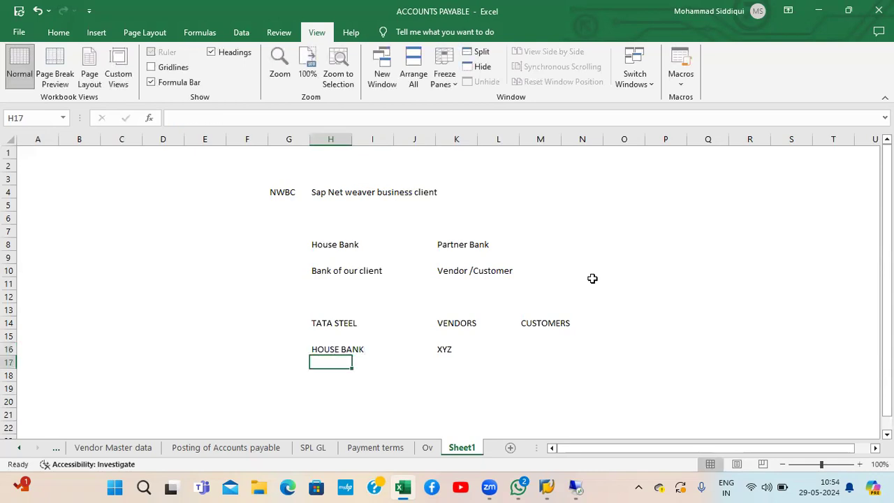
key(Up)
key(Up)
key(Right)
key(Right)
key(Right)
key(Down)
key(Left)
Step: Enter HDFC in F16, left of HOUSE BANK
key(Left)
key(Left)
key(Left)
key(Left)
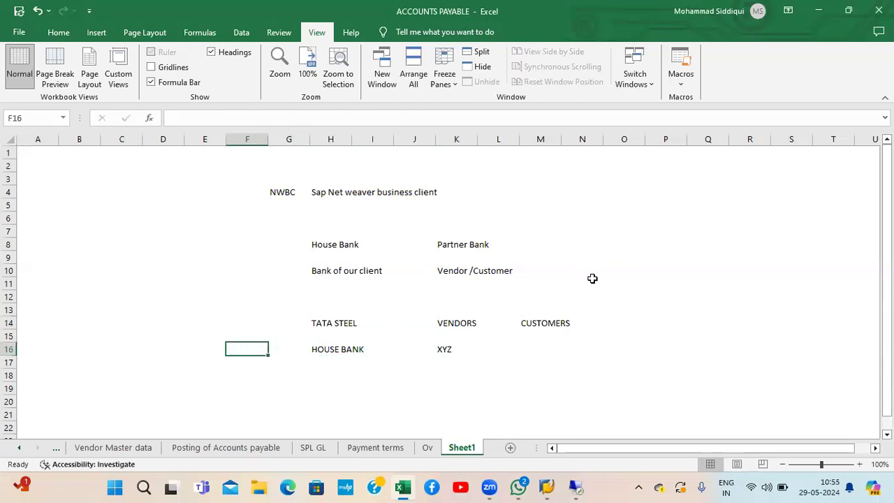
text(HDFC)
key(Return)
key(Up)
key(Right)
key(Right)
key(Up)
key(Up)
key(Down)
key(Down)
key(Up)
key(Down)
key(Left)
key(Left)
Step: Enter ICICI in L16 beside XYZ, then go down to H19
key(Right)
key(Right)
key(Right)
key(Right)
key(Right)
key(Right)
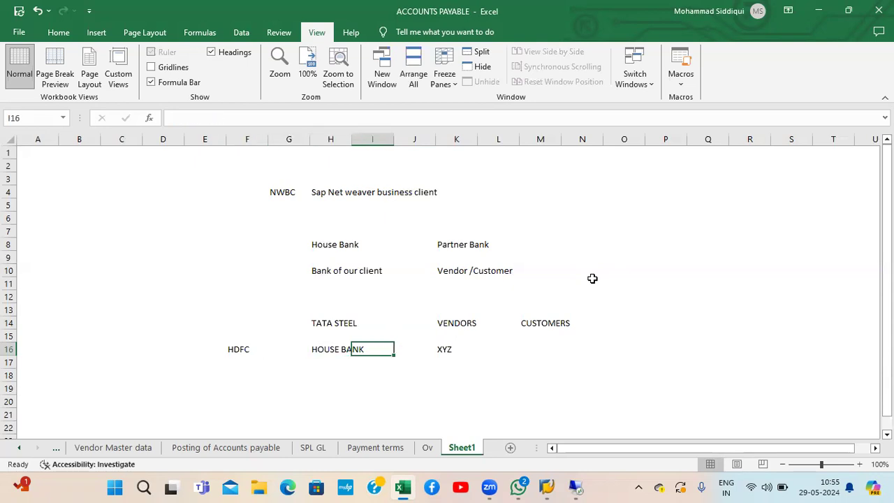
text(ICICI)
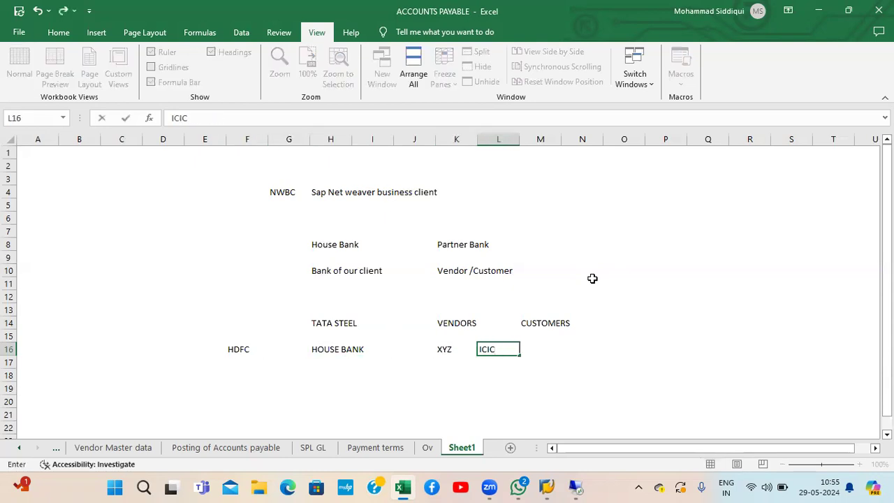
key(Return)
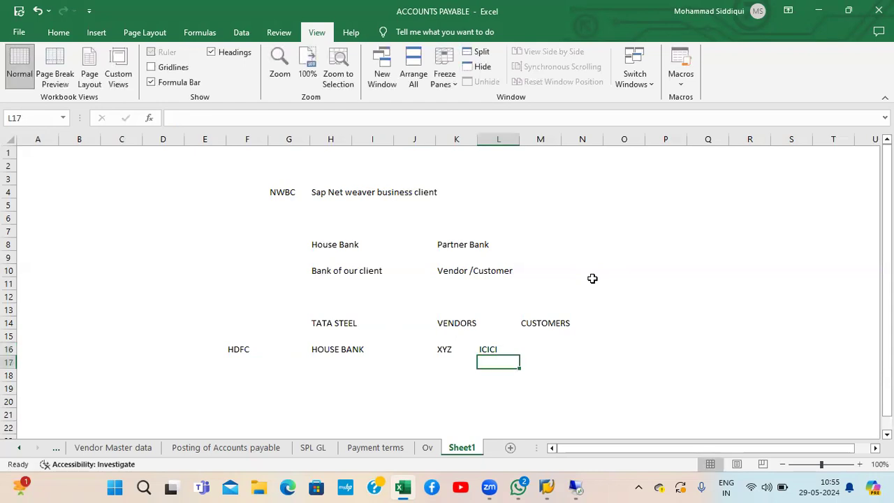
key(Up)
key(Up)
key(Left)
key(Left)
key(Left)
key(Left)
key(Left)
key(Left)
key(Down)
key(Right)
key(Right)
key(Right)
key(Right)
key(Right)
key(Right)
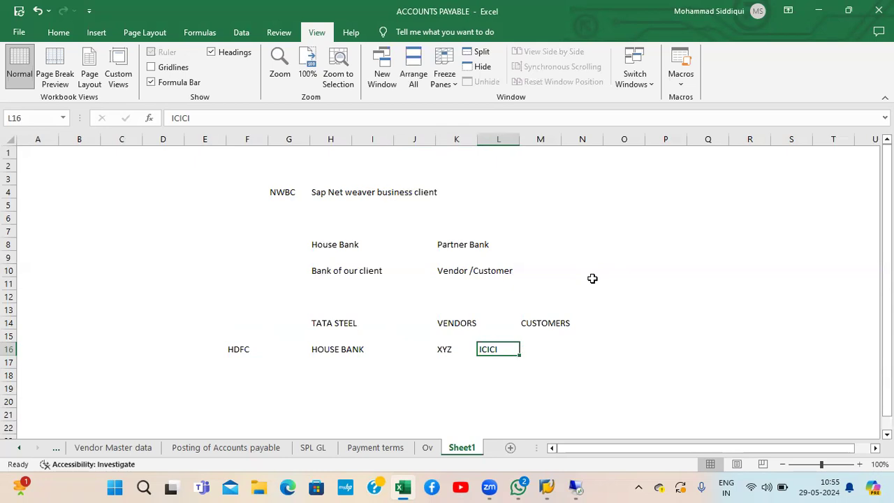
key(Left)
key(Up)
key(Up)
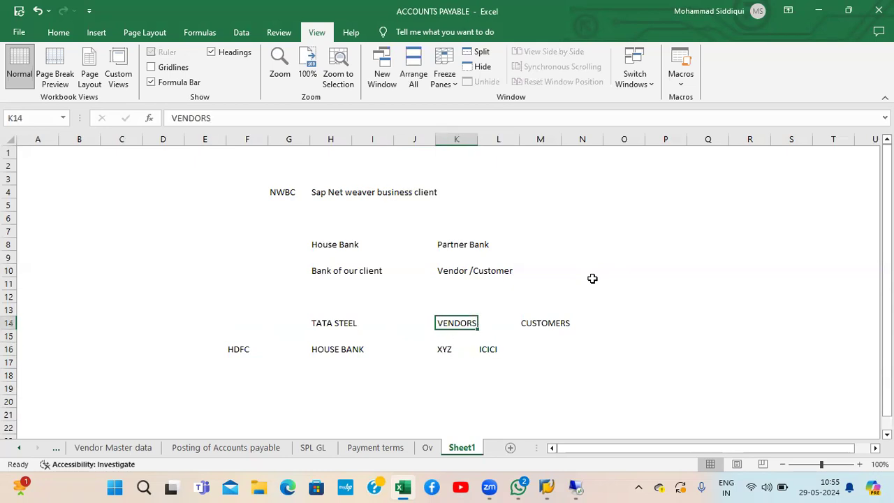
key(Up)
key(Up)
key(Up)
key(Up)
key(Up)
key(Up)
key(Down)
key(Down)
key(Down)
key(Down)
key(Down)
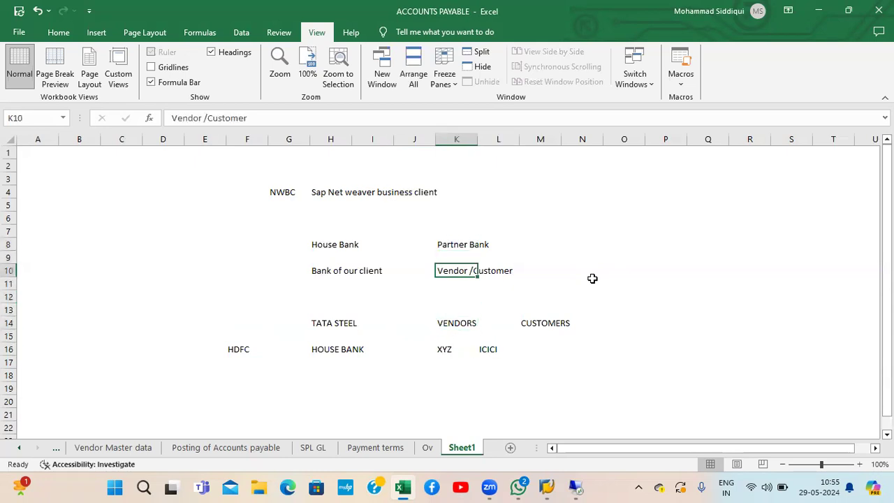
key(Down)
key(Down)
key(Down)
key(Down)
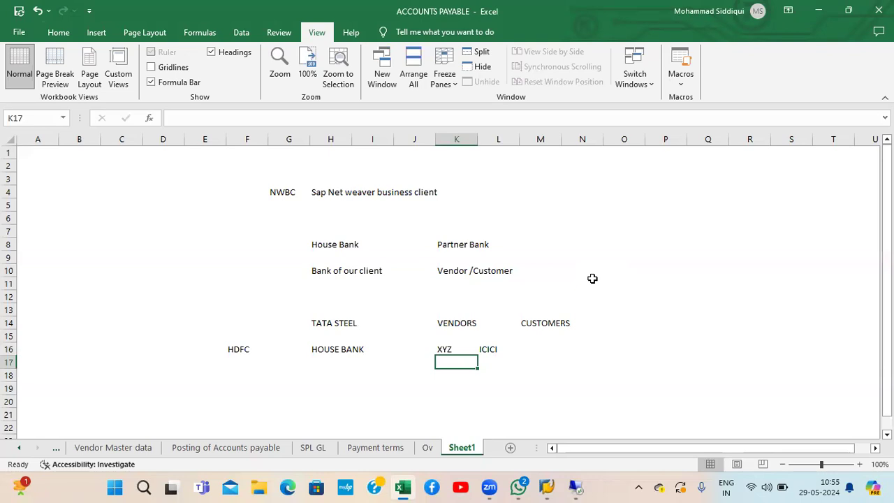
key(Down)
key(Down)
key(Left)
key(Left)
key(Left)
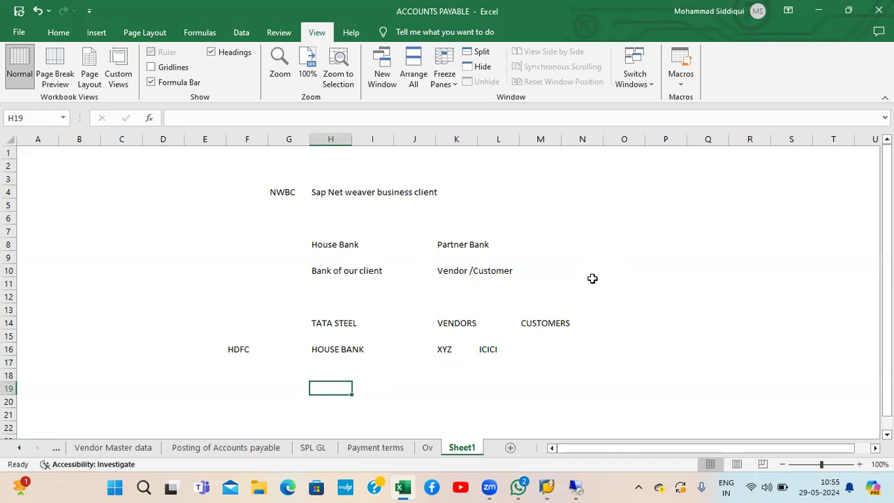
Step: Enter ECC in H19 and S4 HANA in J19
text(ECC)
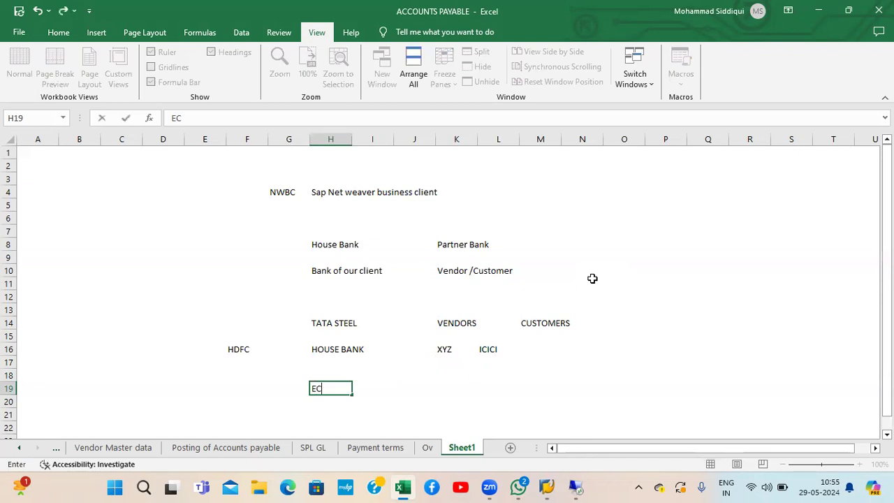
key(Right)
key(Right)
text(S4 HANA)
key(Return)
key(Return)
key(Return)
key(Return)
key(Return)
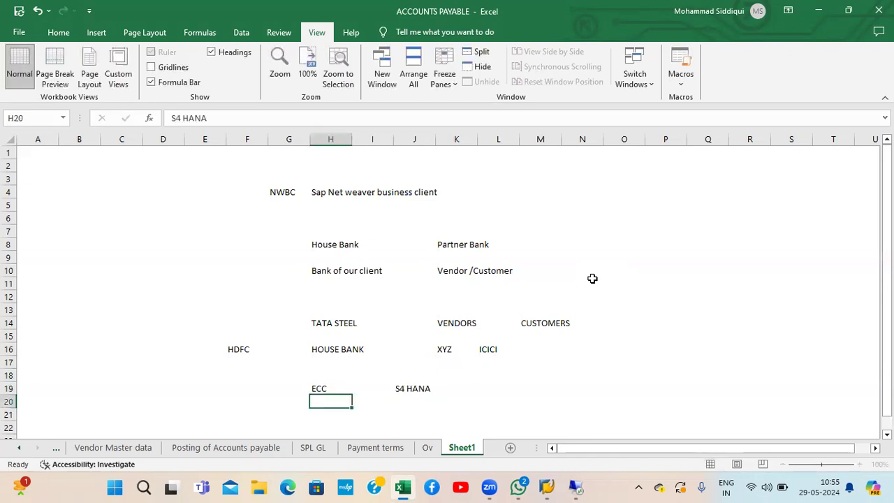
Step: Enter BANK KEY in H22 and J22, fixing the BANKY typo in J22
key(Down)
key(Down)
key(Down)
key(Down)
key(Down)
key(Down)
key(Up)
key(Up)
key(Up)
key(Up)
key(Up)
key(Up)
key(Up)
key(Up)
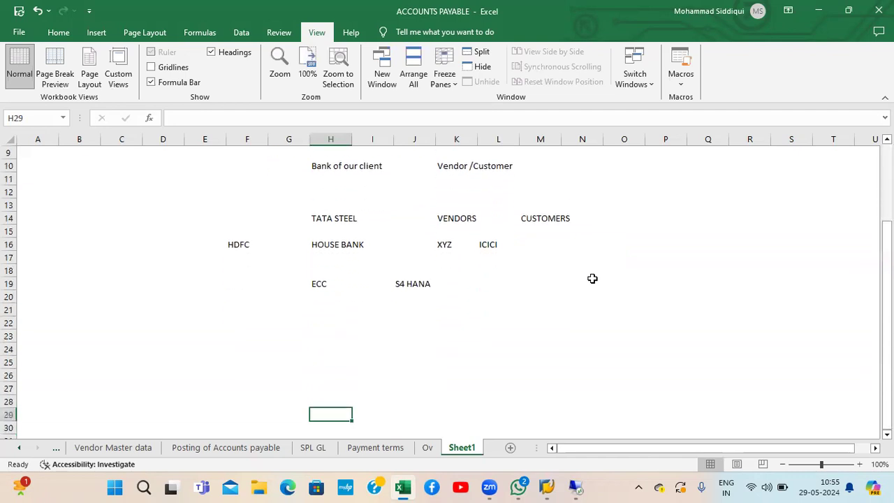
key(Left)
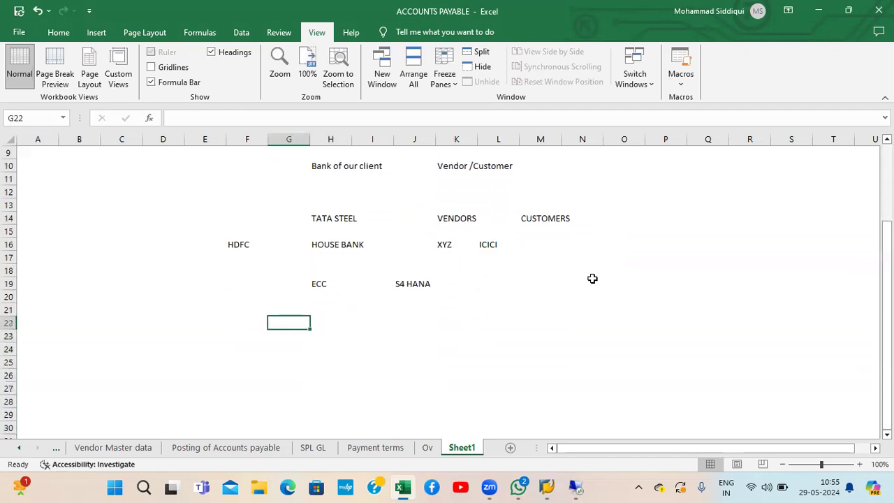
key(Right)
text(BANK KEY)
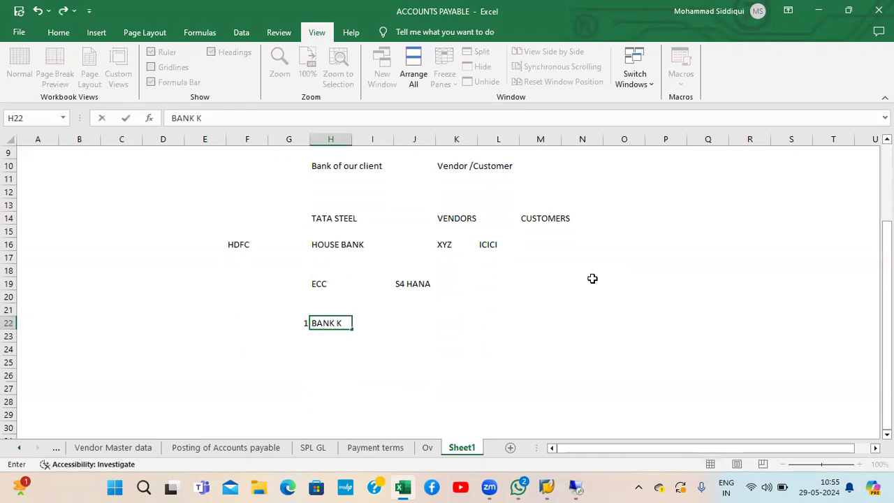
key(Return)
key(Up)
key(Right)
key(Right)
key(Right)
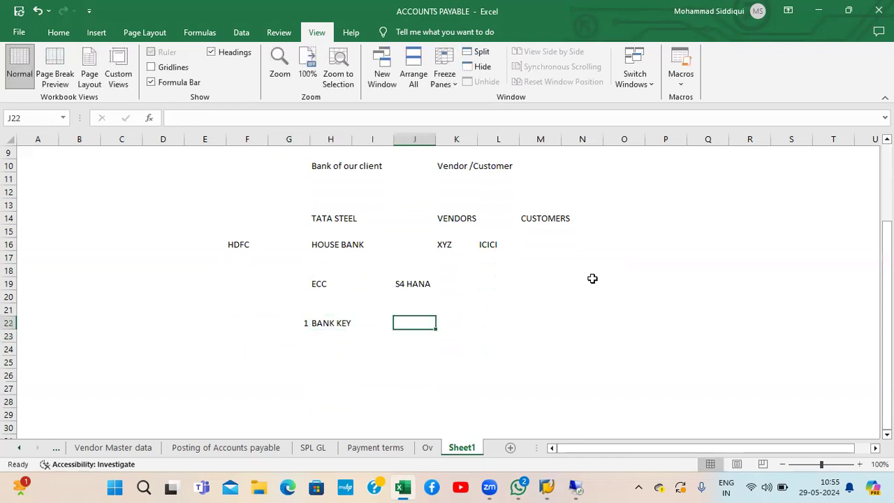
text(BANKY)
key(Return)
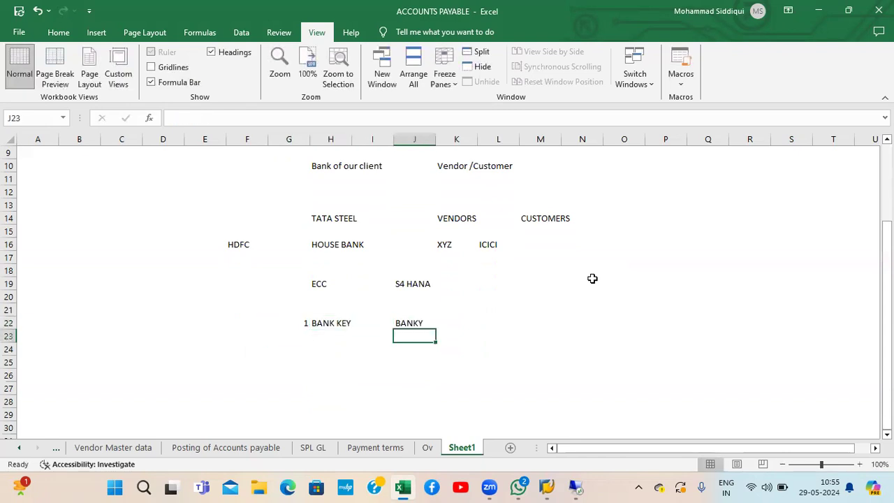
key(Up)
text(BANK)
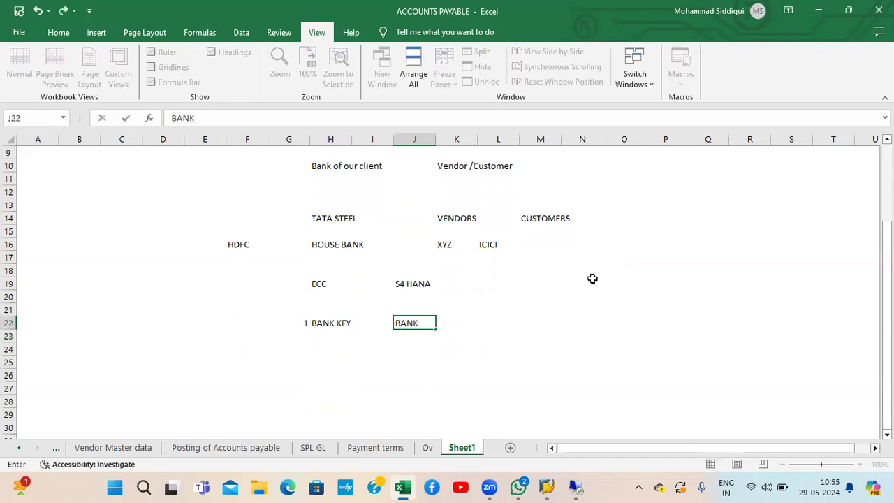
text( KEY)
key(Return)
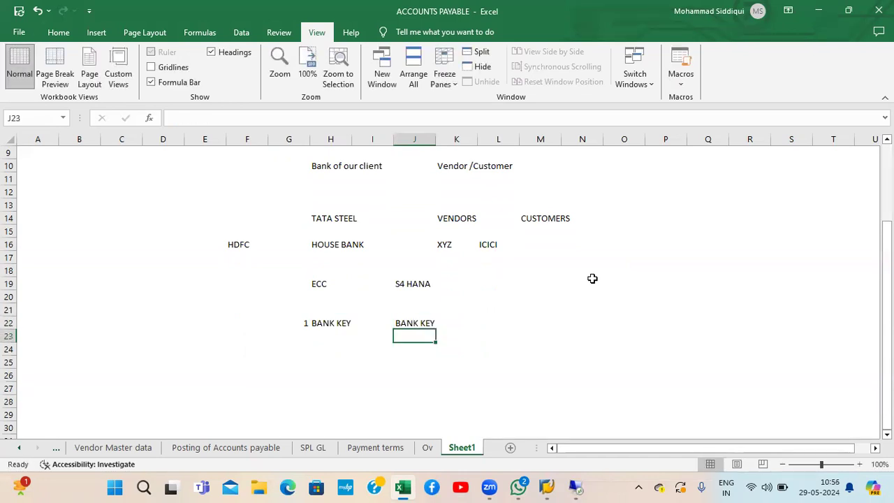
Step: Centre-align the contents of column G
click(289, 139)
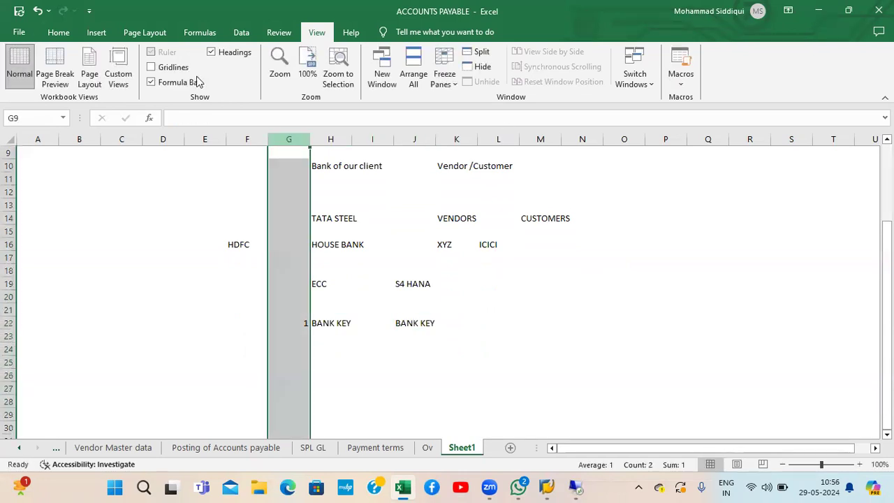
click(57, 33)
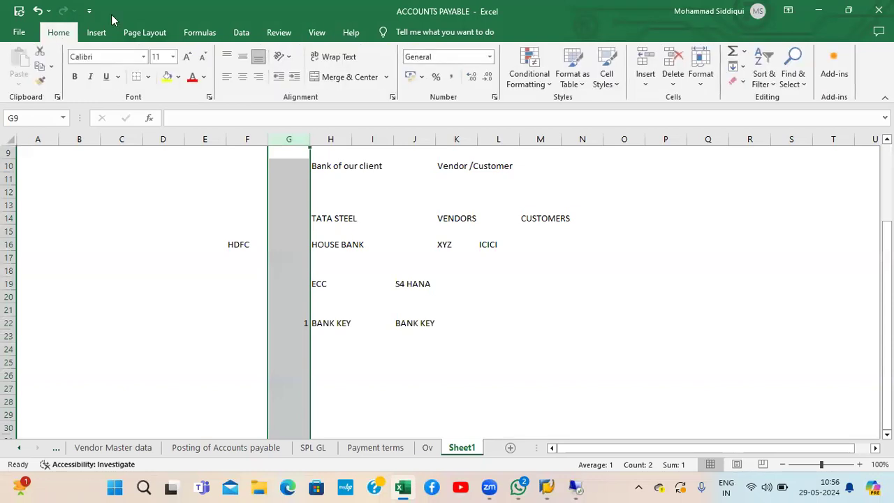
click(242, 77)
click(363, 348)
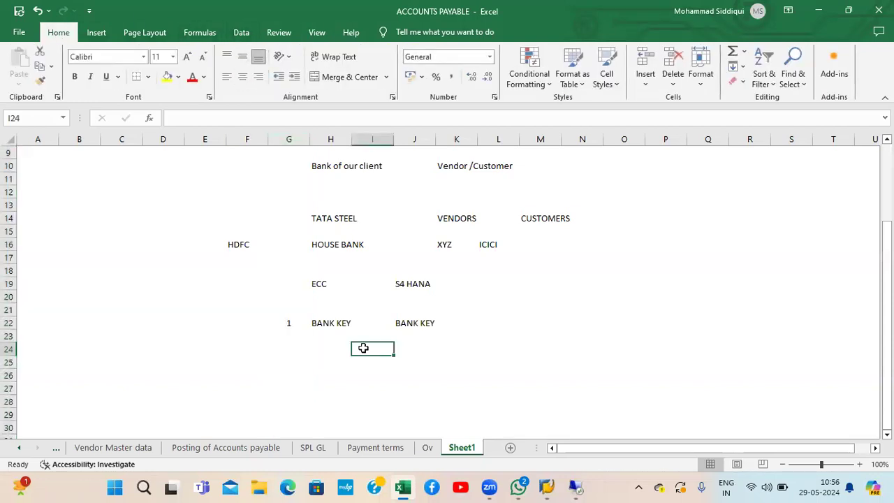
Step: Enter 2 in G23 and HOUSE BANK in both H23 and J23
click(290, 341)
text(2)
key(Tab)
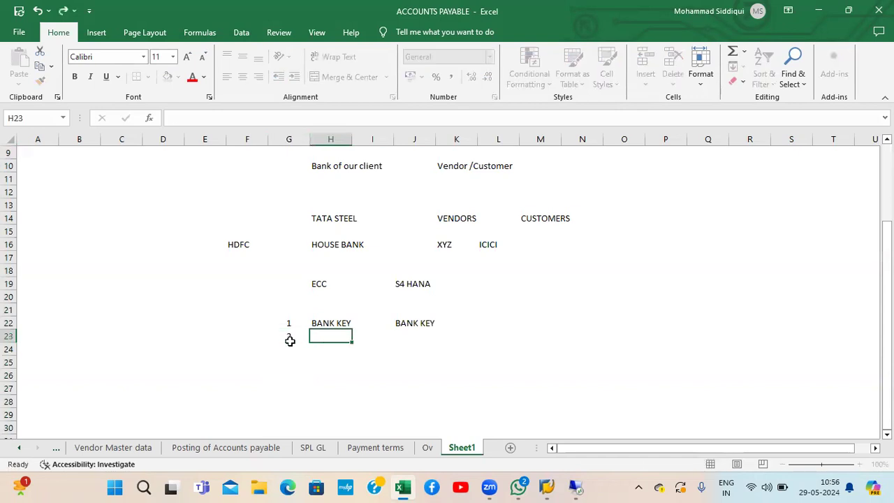
text(HOUSE BANK)
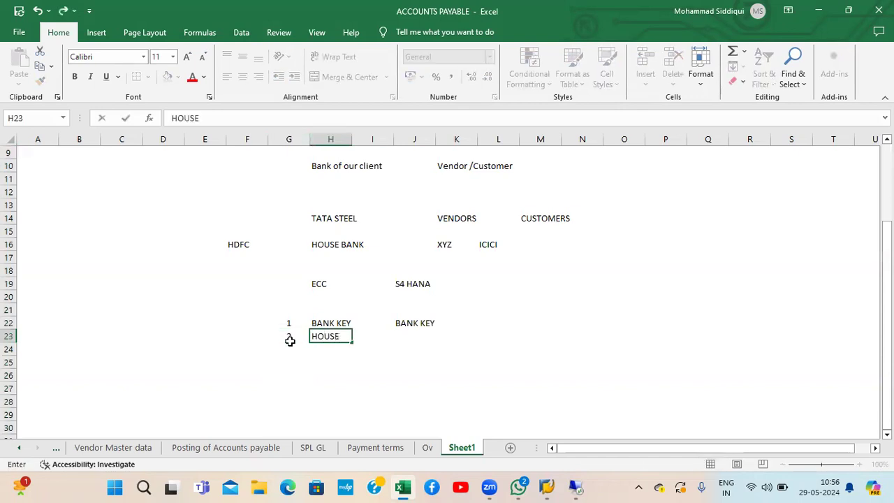
key(Return)
click(290, 341)
key(Right)
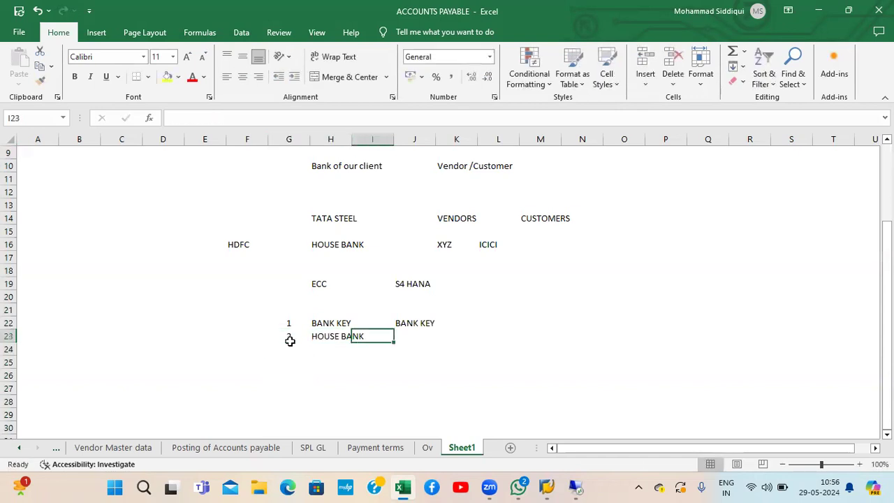
key(Right)
key(Right)
text(HOUSE BANK)
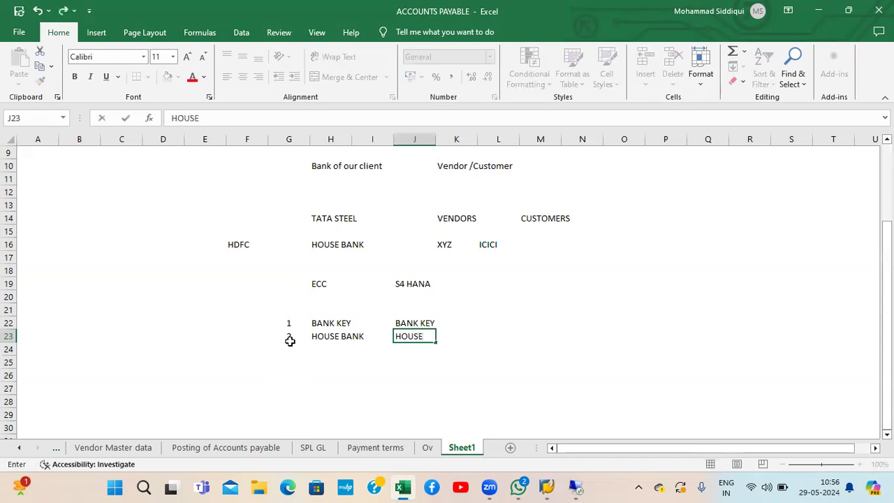
key(Return)
key(Up)
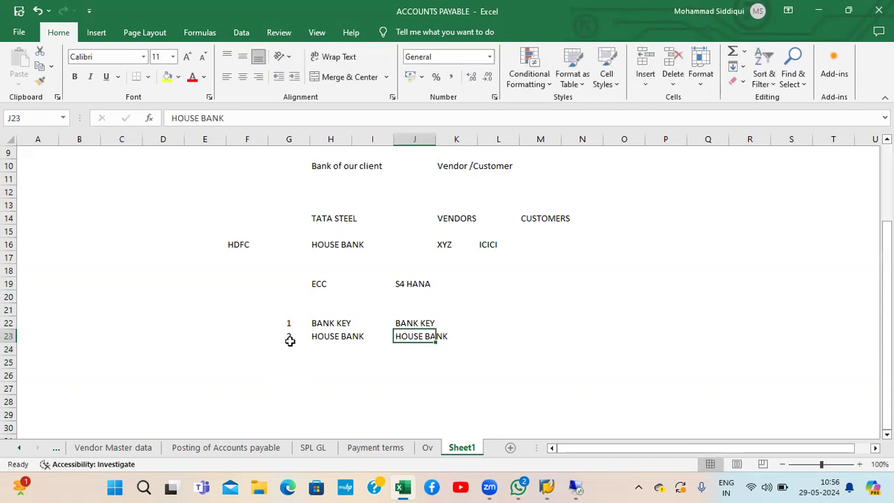
Step: Type the note 'it will open web page' in L23
key(Right)
key(Right)
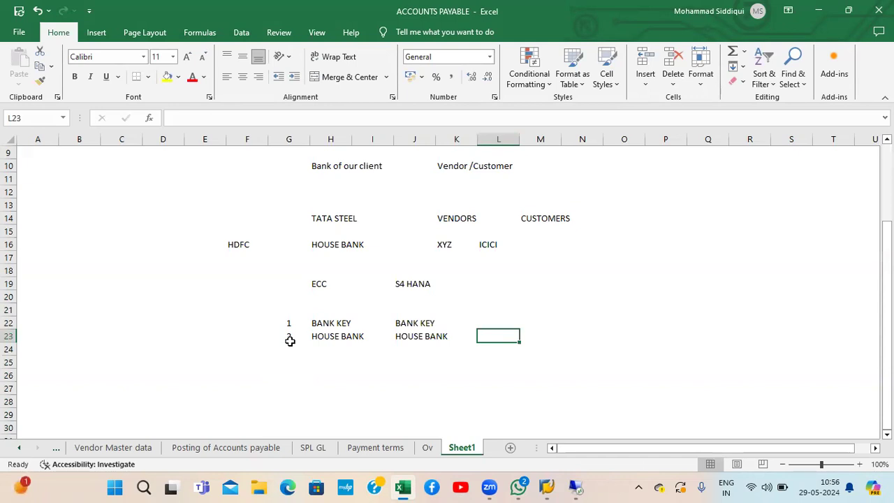
text(it will open b)
key(BackSpace)
key(BackSpace)
text(web page)
Step: Commit the web page note in L23 and enter NWBC in O23
key(Return)
key(Up)
key(Right)
key(Right)
key(Right)
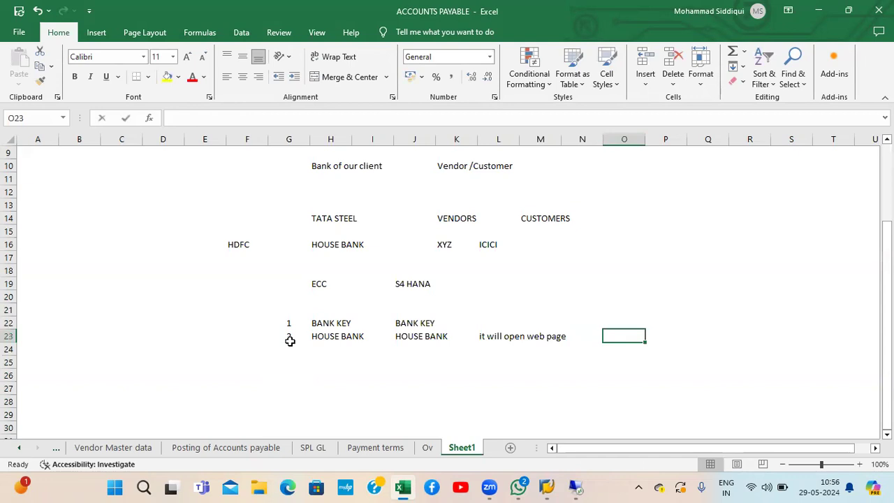
text(NW)
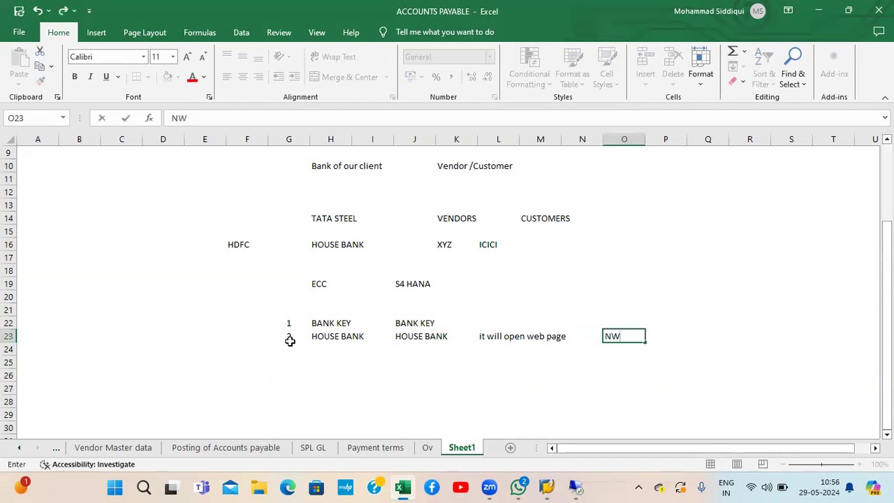
key(Up)
key(Up)
key(Up)
key(Up)
key(Up)
key(Up)
key(Up)
key(Up)
key(Up)
key(Up)
key(Up)
key(Up)
key(Up)
key(Up)
key(Up)
key(Up)
key(Up)
key(Up)
key(Up)
key(Up)
key(Down)
key(Down)
key(Left)
key(Left)
key(Left)
key(Down)
key(Down)
key(Down)
key(Down)
key(Down)
key(Down)
key(Down)
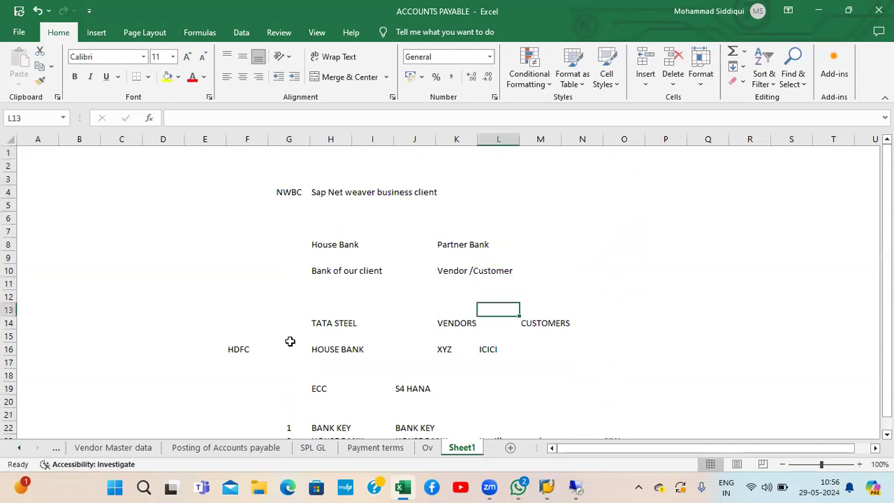
key(Down)
key(Down)
key(Down)
key(Down)
key(Down)
key(Down)
key(Down)
key(Down)
key(Down)
key(Down)
key(Down)
key(Down)
key(Down)
key(Right)
key(Right)
key(Right)
key(Up)
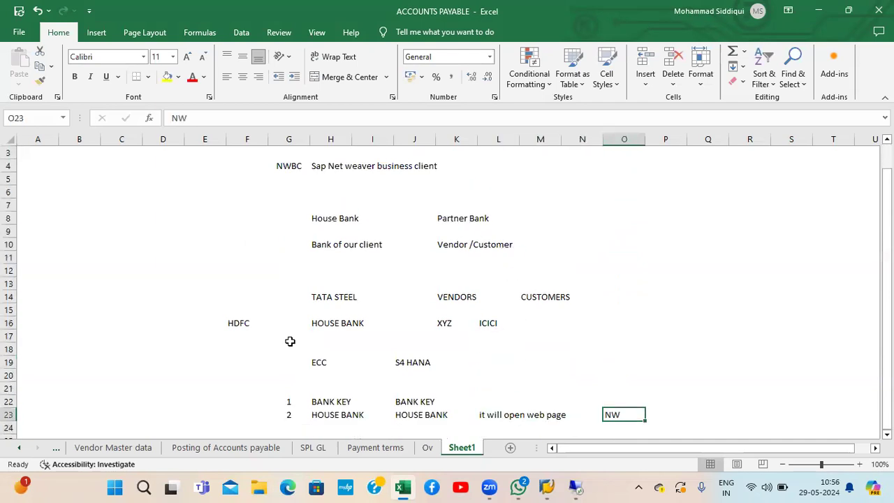
text(NWBC)
key(Return)
Step: Copy 'Sap Net weaver business client' from H4 and paste it into P23
key(Up)
key(Up)
key(Up)
key(Up)
key(Up)
key(Up)
key(Up)
key(Up)
key(Up)
key(Up)
key(Up)
key(Up)
key(Up)
key(Up)
key(Up)
key(Up)
key(Up)
key(Up)
key(Up)
key(Up)
key(Down)
key(Left)
key(Left)
key(Left)
key(Left)
key(Left)
key(Left)
key(Down)
key(Left)
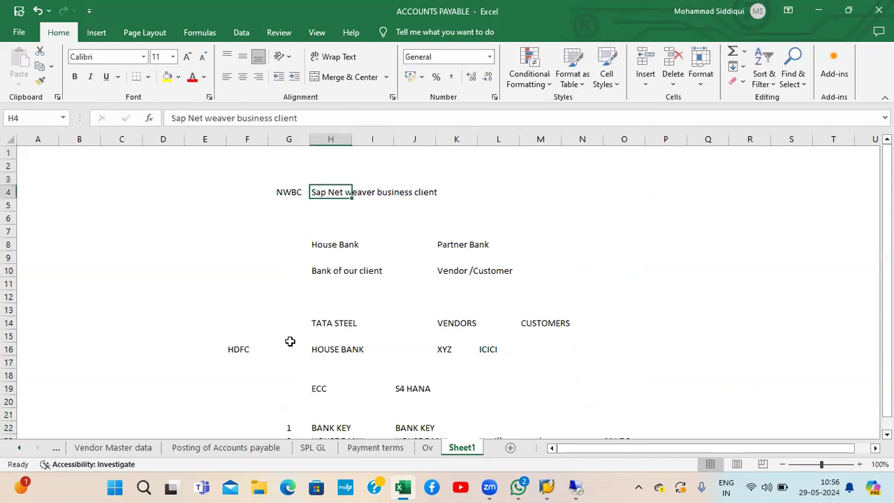
key(ctrl+c)
key(Down)
key(Down)
key(Down)
key(Down)
key(Down)
key(Down)
key(Down)
key(Down)
key(Down)
key(Down)
key(Down)
key(Down)
key(Down)
key(Down)
key(Down)
key(Right)
key(Right)
key(Right)
key(Right)
key(Right)
key(Right)
key(Right)
key(Right)
key(Right)
key(Down)
key(Down)
key(Down)
key(Down)
key(Down)
key(Down)
key(Down)
key(Down)
key(Down)
key(Down)
key(Down)
key(Up)
key(Up)
key(Up)
key(Up)
key(Up)
key(Up)
key(Up)
key(Left)
key(ctrl+v)
key(Down)
key(Up)
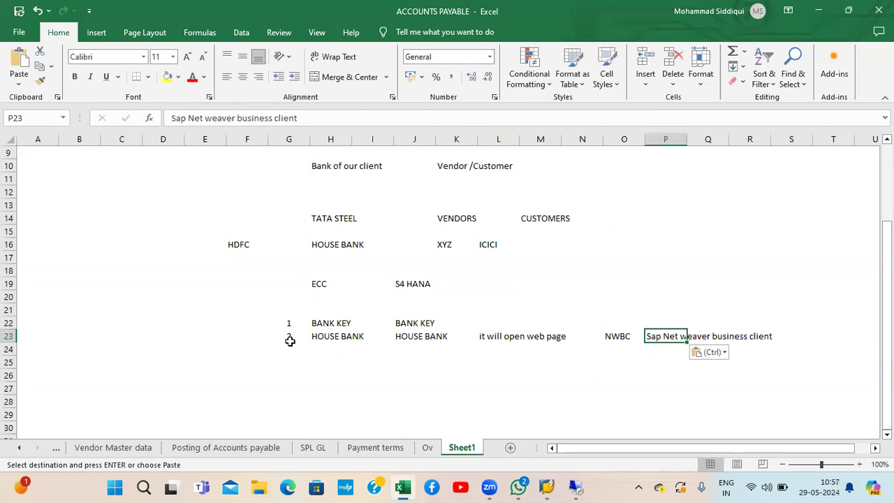
Step: Review row 23, then move down column H to H27 for a new heading
key(Left)
key(Left)
key(Left)
key(Left)
key(Left)
key(Right)
key(Right)
key(Right)
key(Right)
key(Right)
key(ctrl+Left)
key(ctrl+Left)
key(ctrl+Left)
key(ctrl+Left)
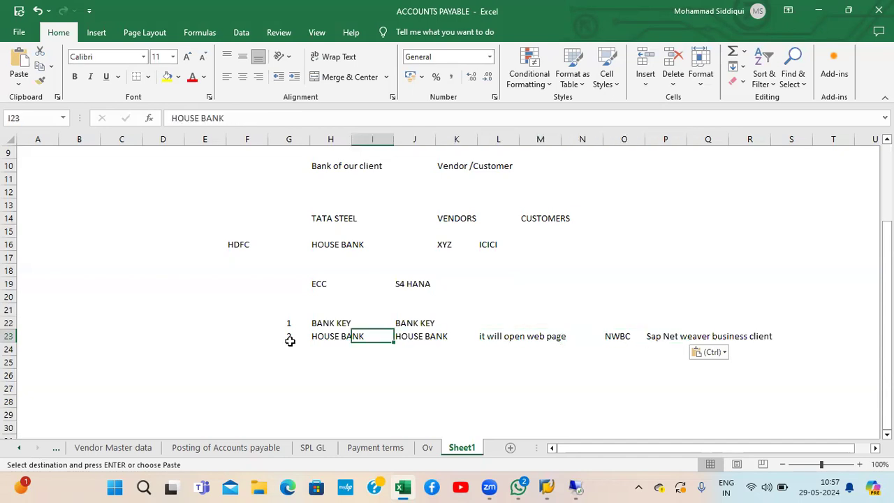
key(Up)
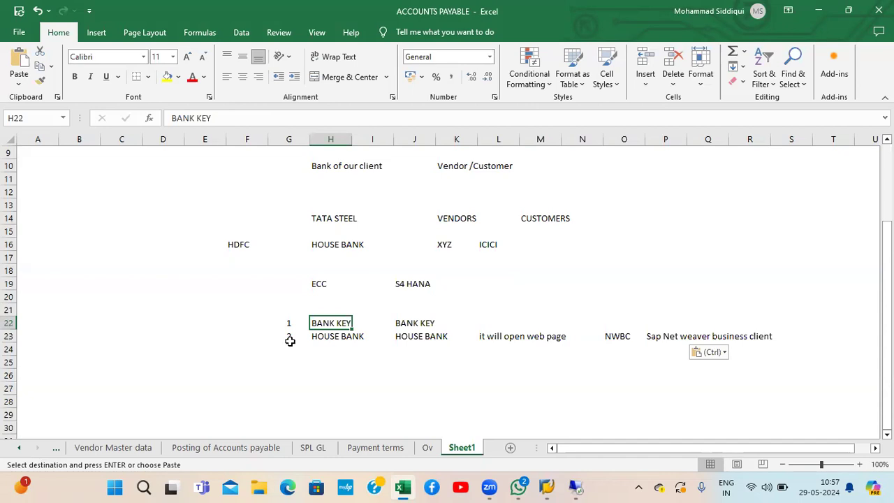
key(Down)
key(Down)
key(Down)
key(Down)
key(Down)
key(Down)
key(Down)
key(Down)
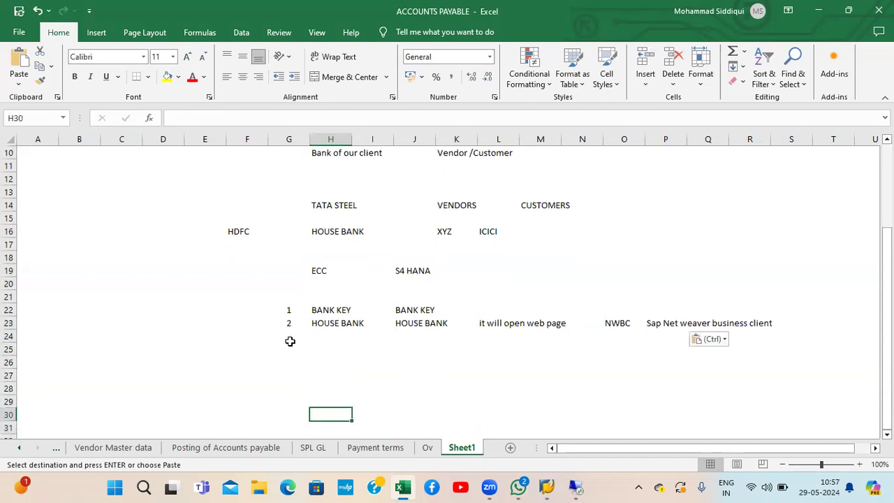
key(Up)
key(Up)
key(Up)
Step: Add a bold BANK KEY heading in H27 with FI01 beside it in K27
text(BANK KEY)
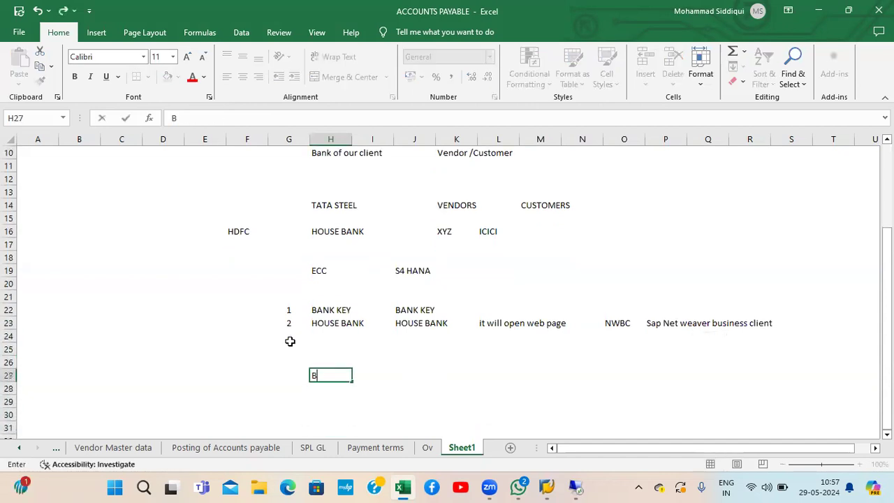
key(Return)
key(Return)
key(Up)
key(Up)
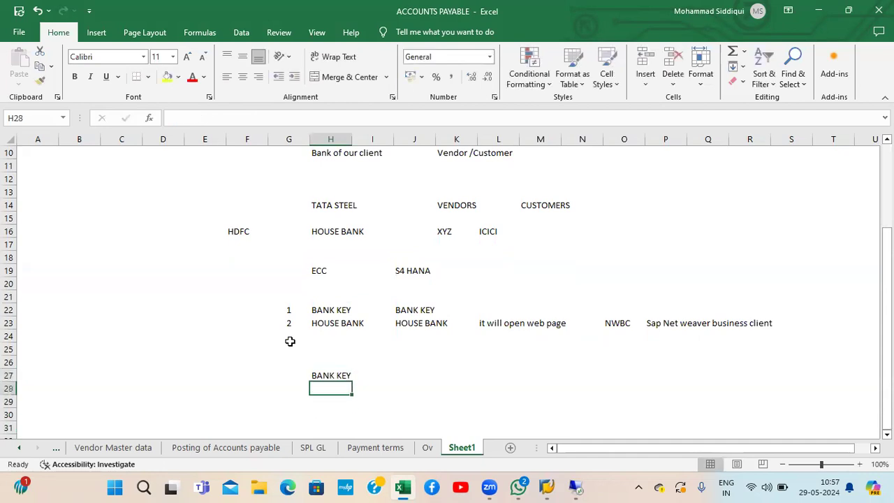
key(ctrl+b)
key(Down)
key(Down)
key(Up)
key(Up)
key(Right)
key(Right)
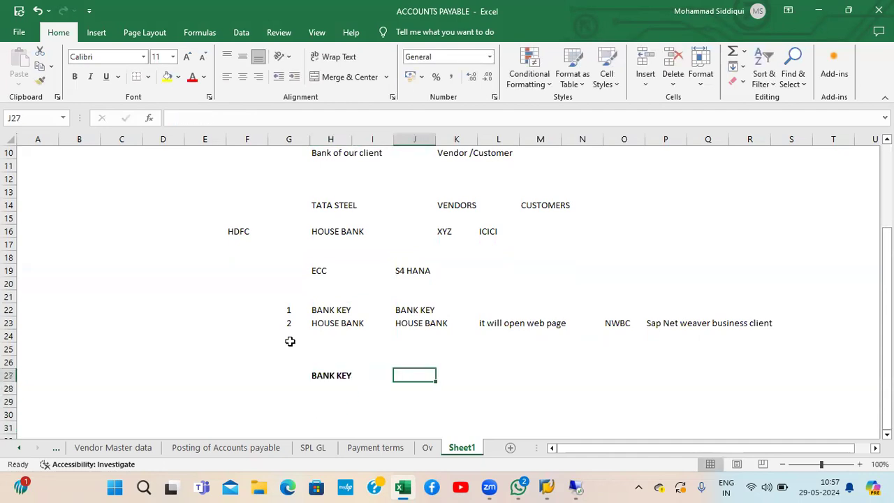
key(Right)
key(Right)
key(Left)
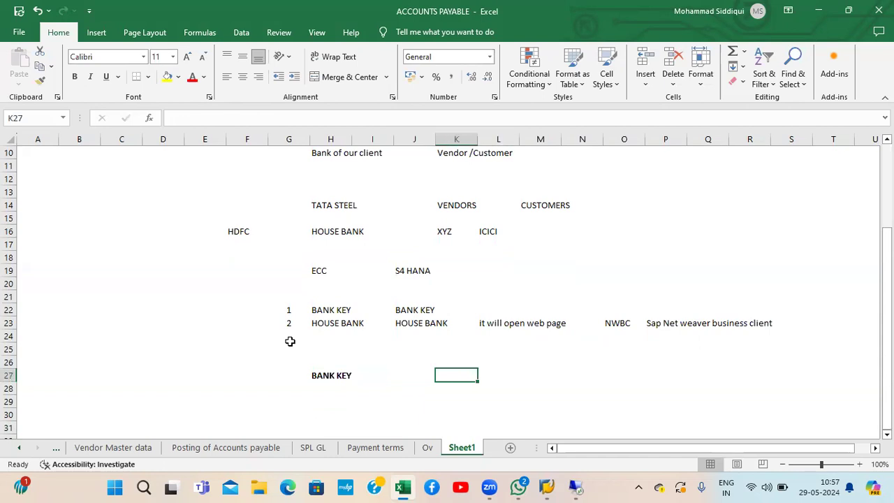
text(FI01)
key(Return)
Step: Add notes below: 'it represents address of the bank' and 'it represents IFSC code'
key(Down)
key(Left)
key(Left)
key(Left)
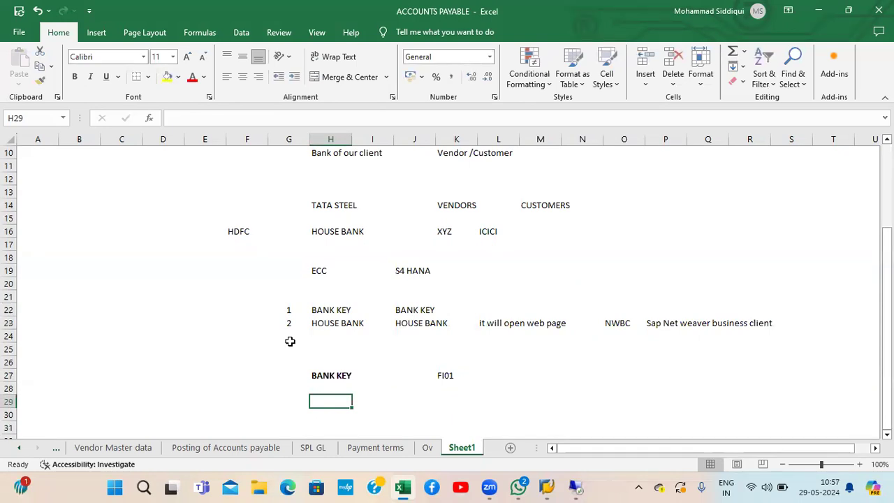
text(it)
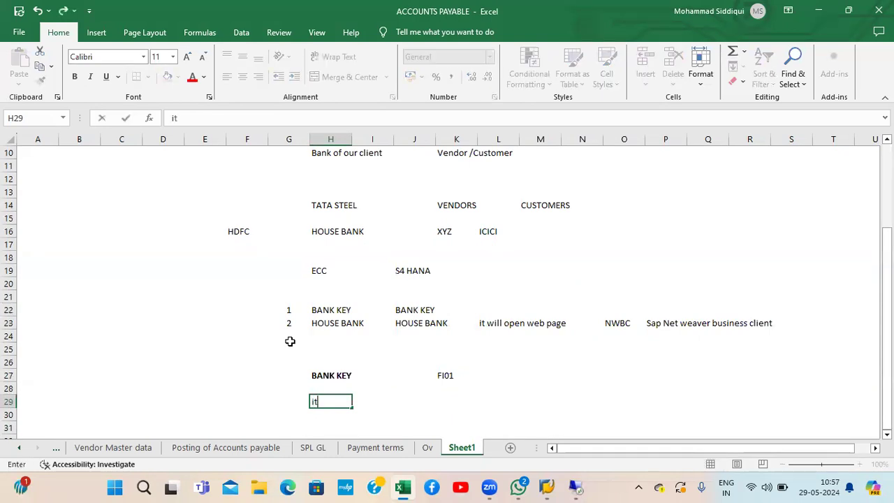
text( represents )
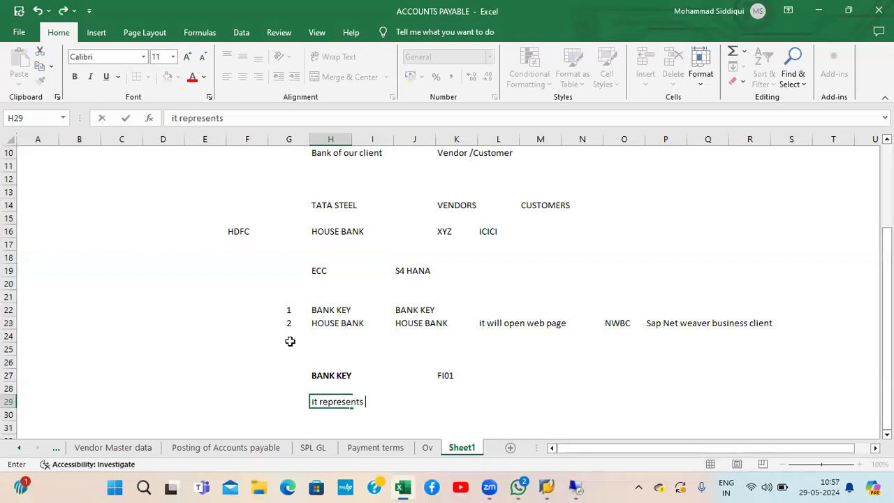
text(address of the bank)
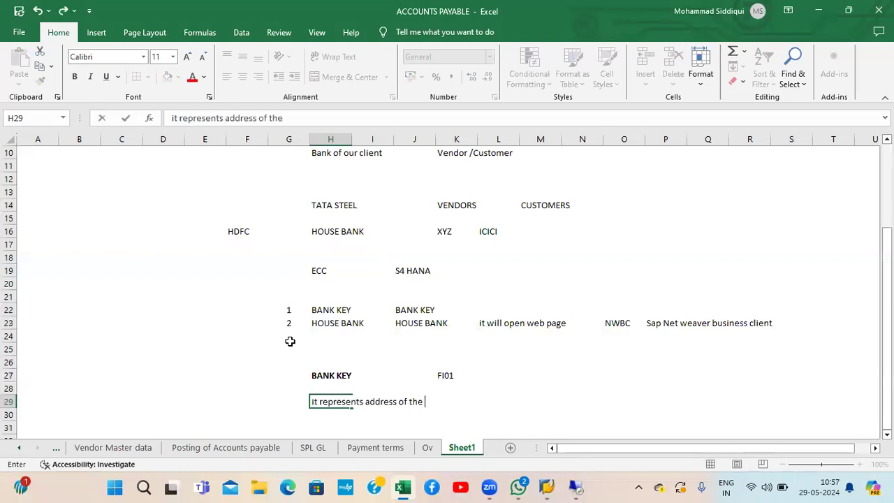
key(Return)
key(Return)
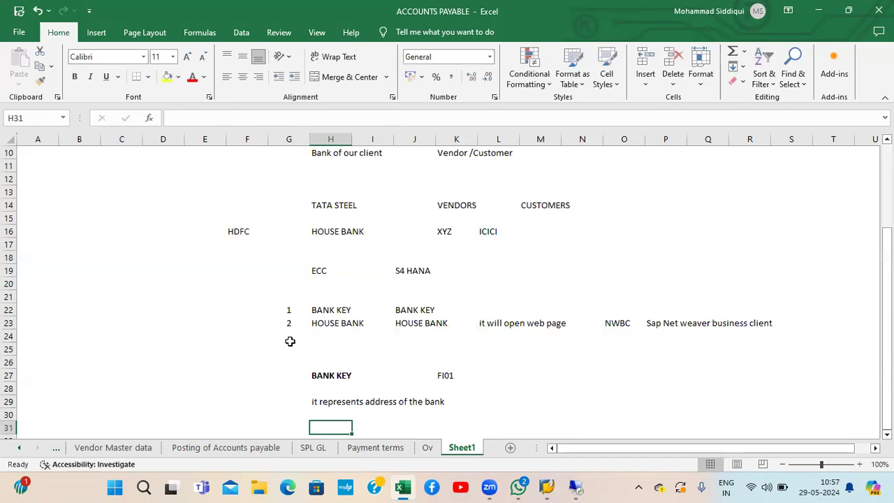
scroll(290, 341, down, 1)
key(Up)
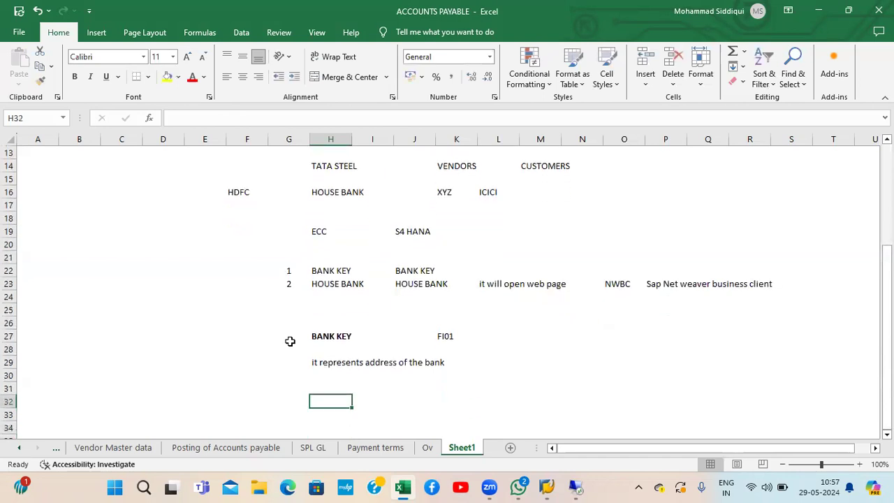
text(it re)
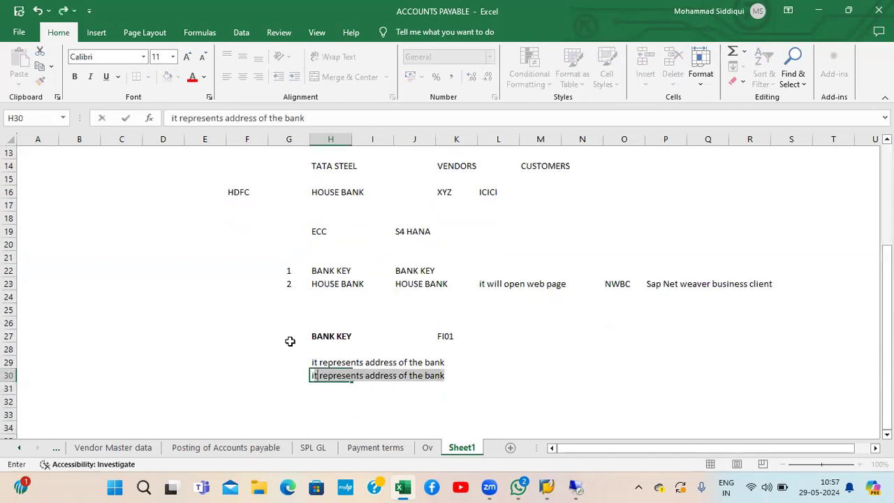
text(presen)
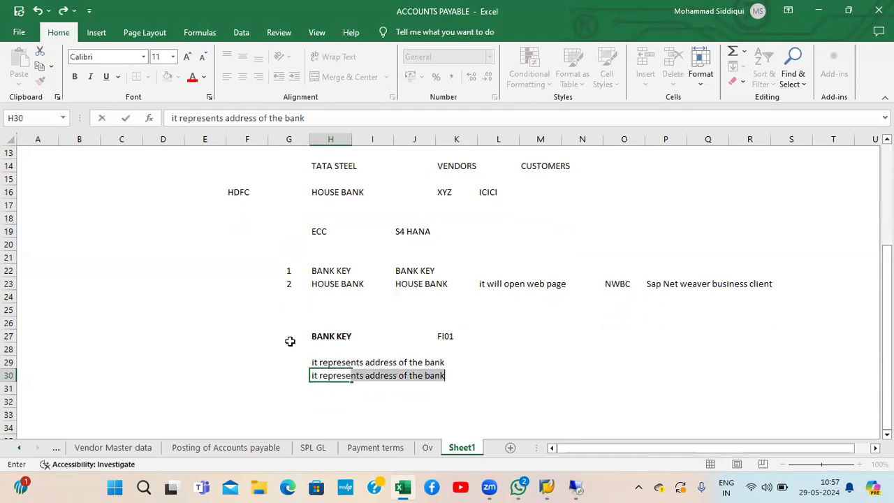
key(BackSpace)
key(BackSpace)
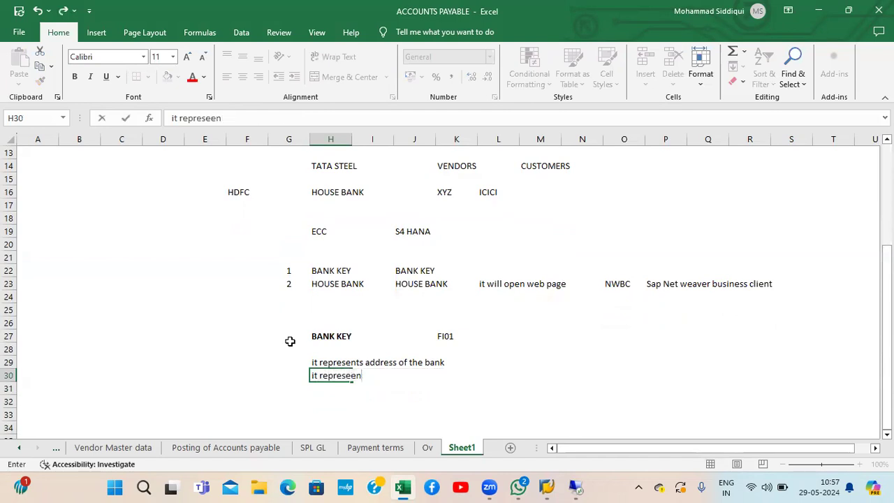
text(ents)
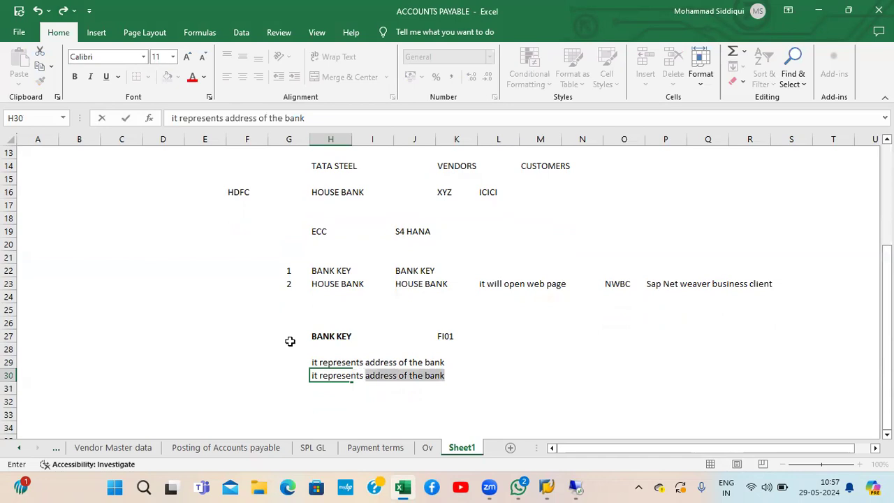
text( IFSC code)
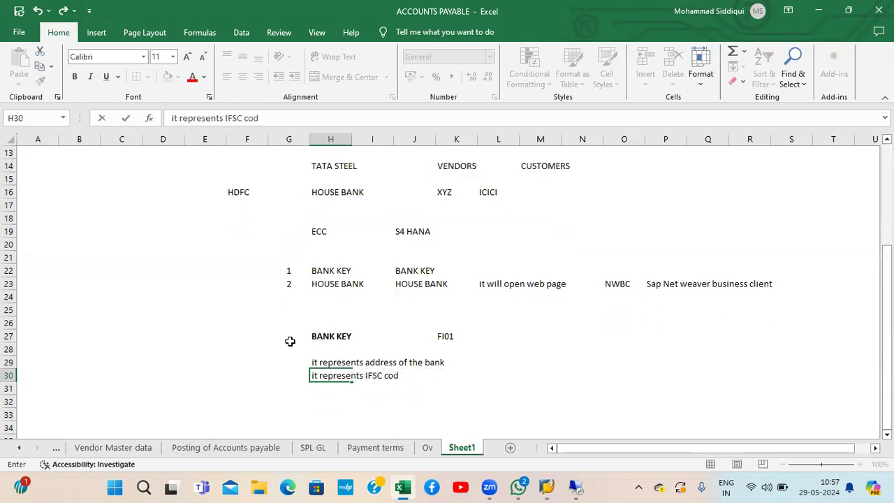
key(Return)
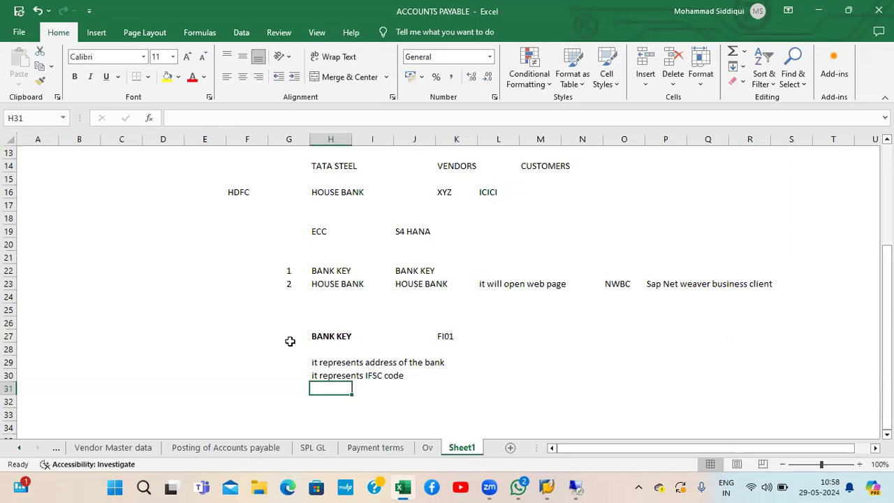
Step: Add the note 'We will create bank key for each IFSC code'
key(Down)
text(We oul)
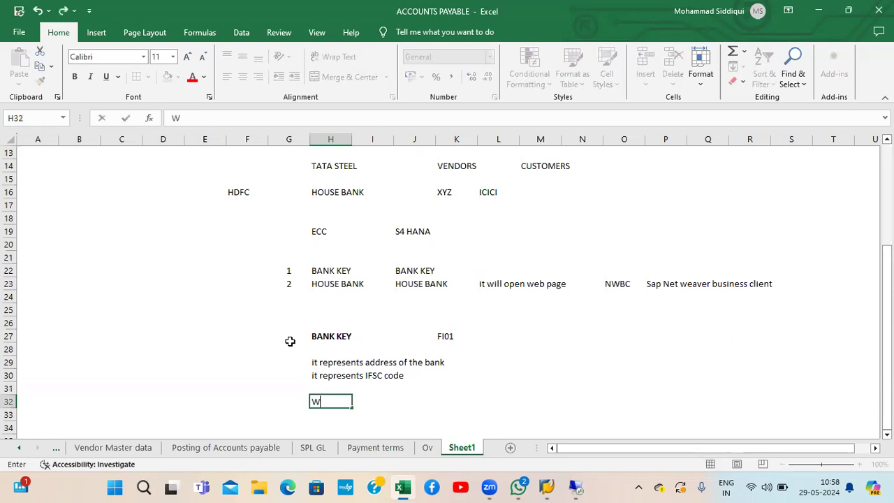
key(BackSpace)
key(BackSpace)
key(BackSpace)
text(will create)
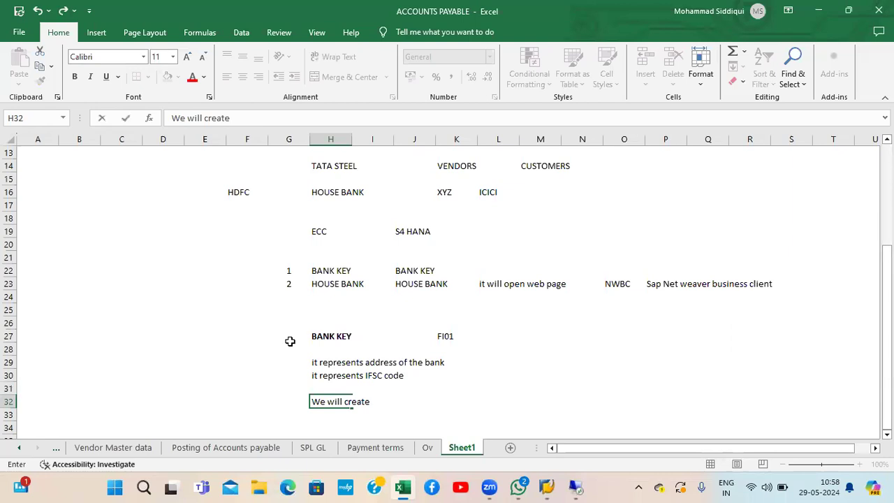
text( bank key for each IF)
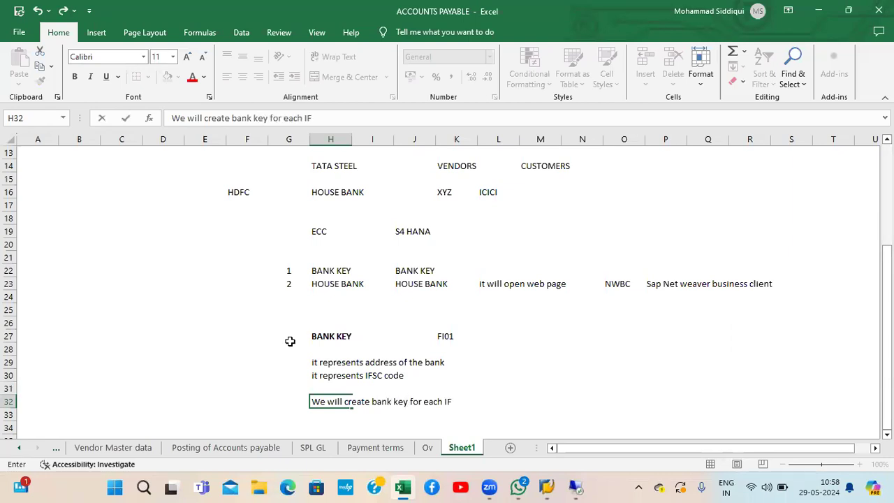
text(SC code)
key(Return)
key(Return)
key(Return)
key(Return)
key(Return)
key(Return)
key(Return)
key(Return)
key(Return)
key(Return)
key(Return)
key(Return)
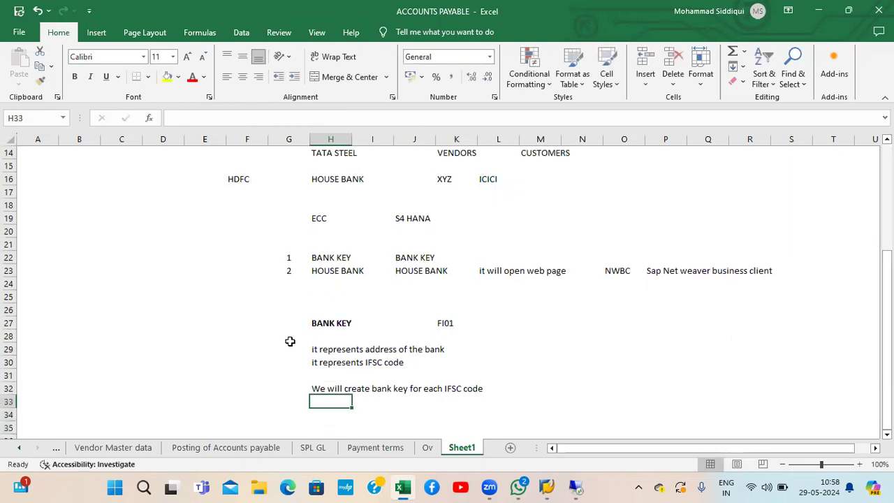
Step: Enter Hyderabad as the first branch example in H35
key(Up)
key(Up)
key(Up)
key(Up)
key(Up)
key(Up)
key(Up)
key(Up)
key(Up)
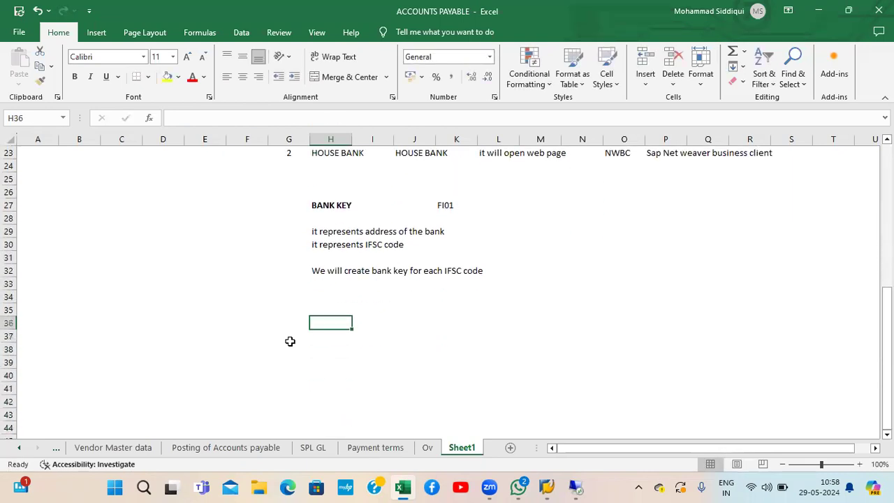
text(Hyderabad)
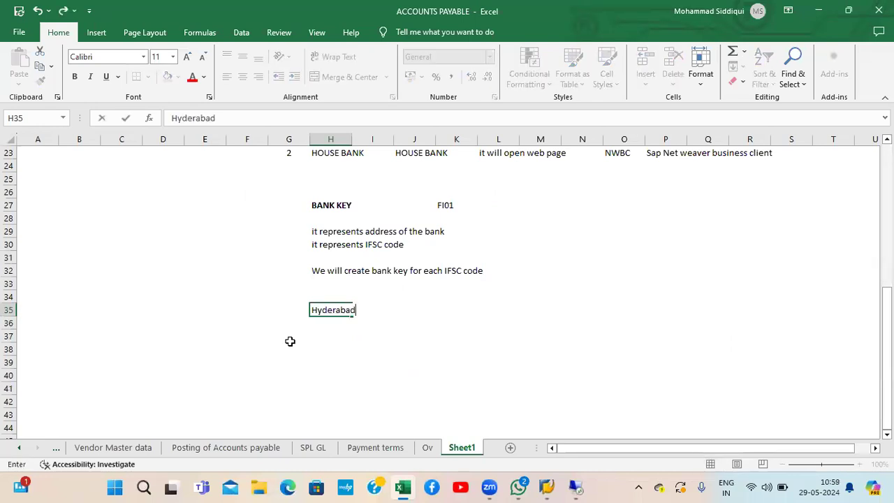
key(Return)
key(Up)
key(Right)
key(Right)
key(Left)
key(Left)
key(Left)
key(Left)
key(Down)
key(Down)
key(Right)
key(Right)
key(Up)
key(Up)
key(Down)
key(Down)
key(Down)
key(Down)
key(Down)
key(Down)
Step: Enter Masabtank in H37, clearing the stray characters first
click(322, 339)
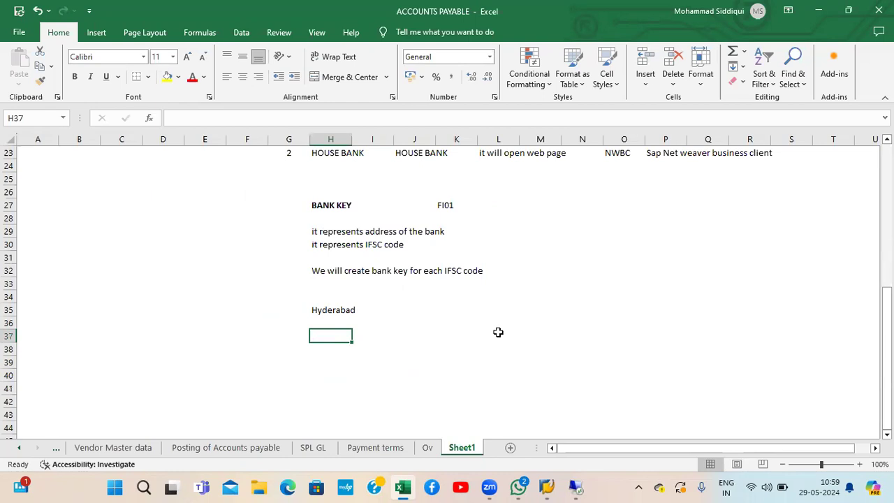
text(2)
key(BackSpace)
text(a)
key(Num_Lock)
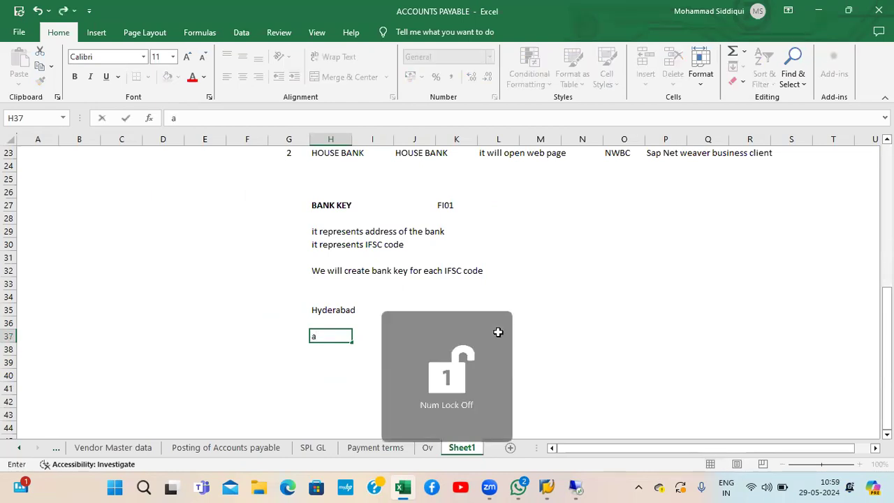
click(343, 402)
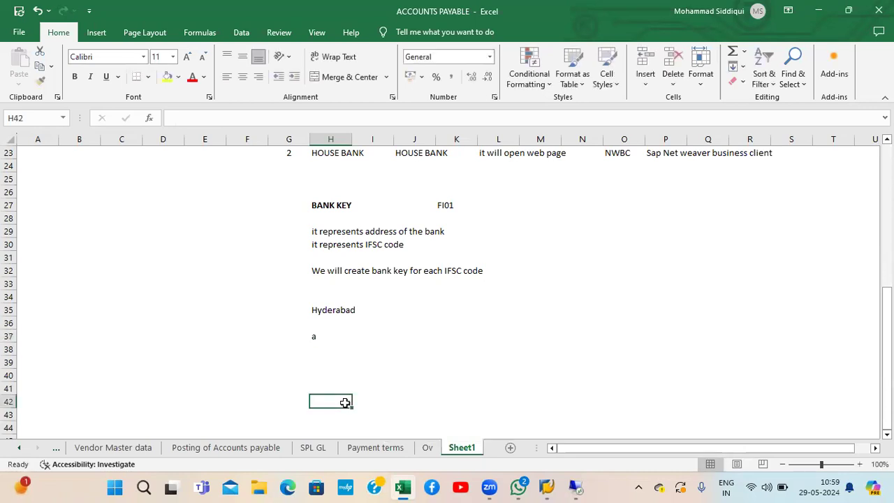
click(321, 342)
key(BackSpace)
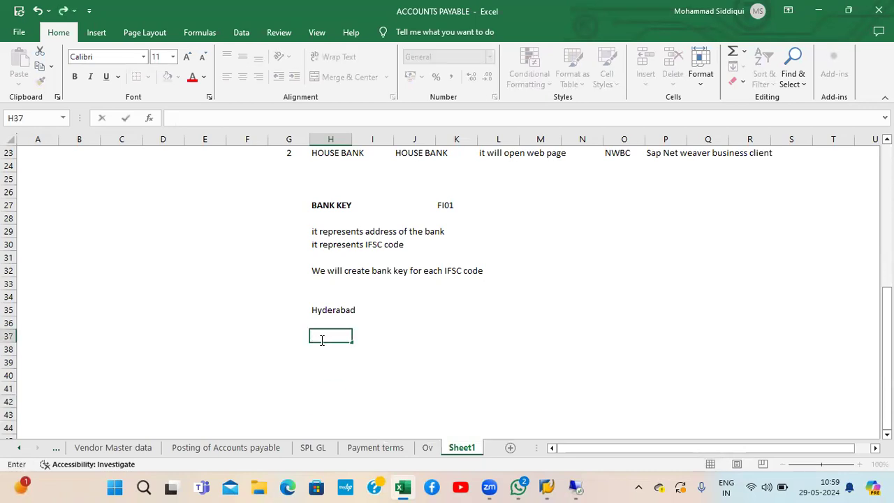
text(Hyde)
key(BackSpace)
key(BackSpace)
key(BackSpace)
key(BackSpace)
text(Masabtank)
key(Return)
key(Return)
Step: Add 'there 2 HDFC branches are there' beside Masabtank in J37
key(Up)
key(Up)
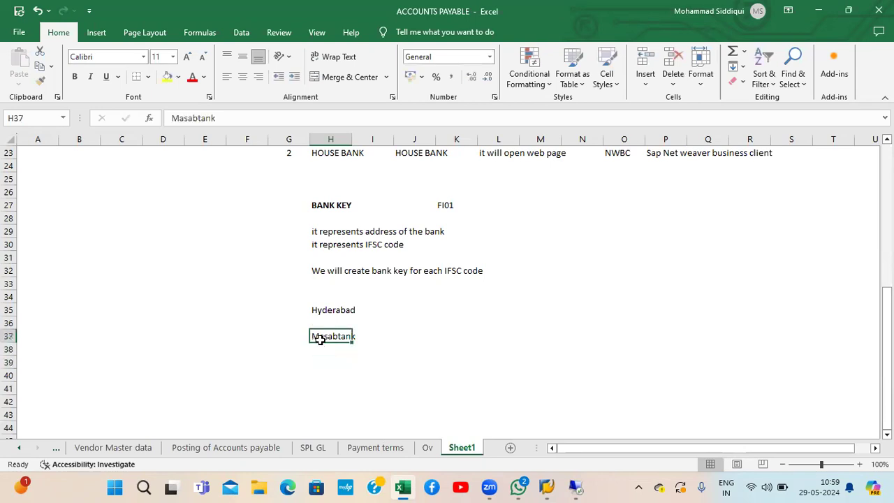
key(Right)
key(Right)
key(Right)
key(Left)
key(Left)
key(Right)
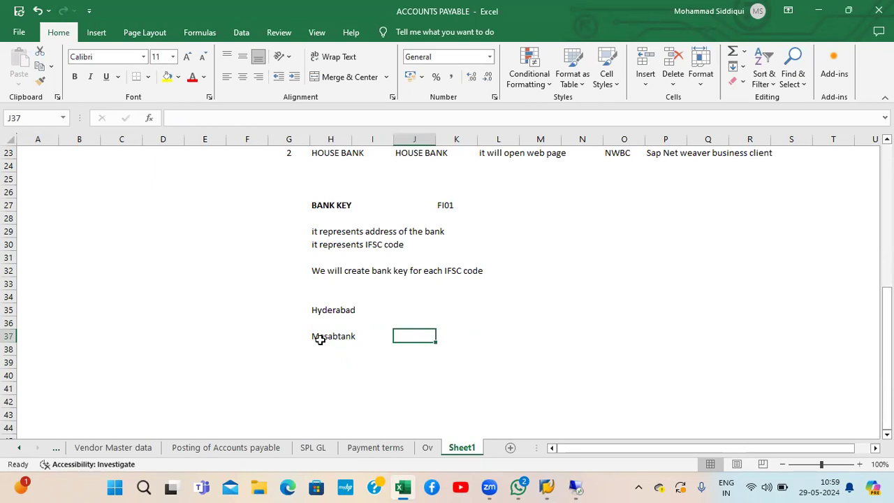
text(ther)
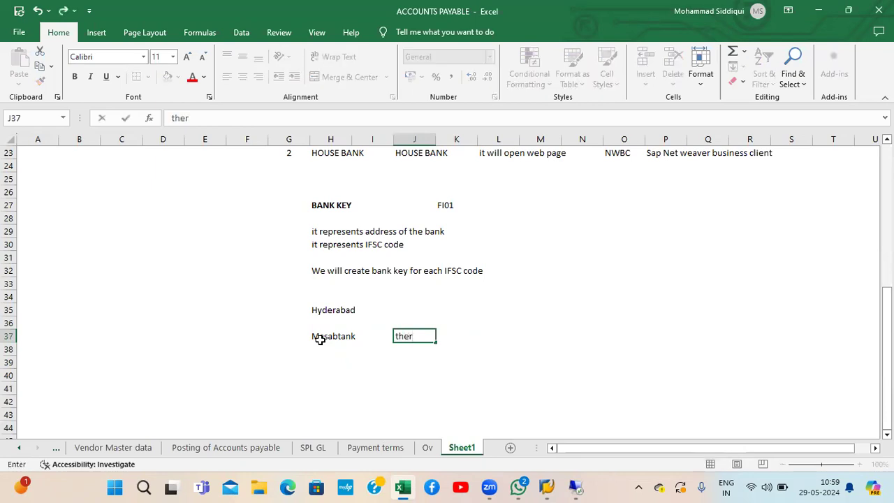
text(e 2 HDFC branch)
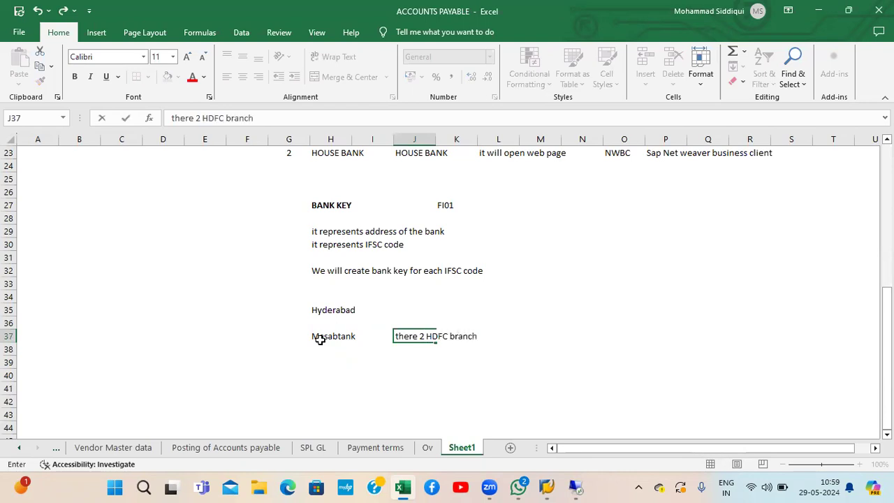
text(es are there)
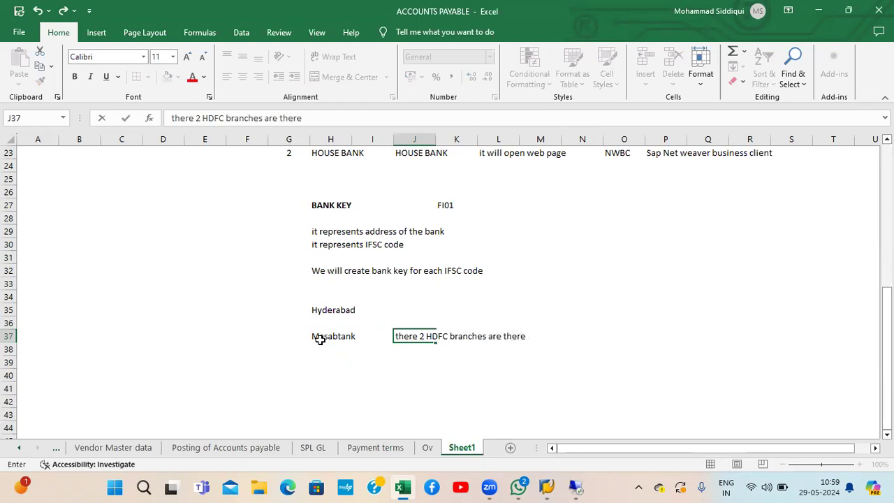
key(Return)
key(Return)
key(Left)
key(Left)
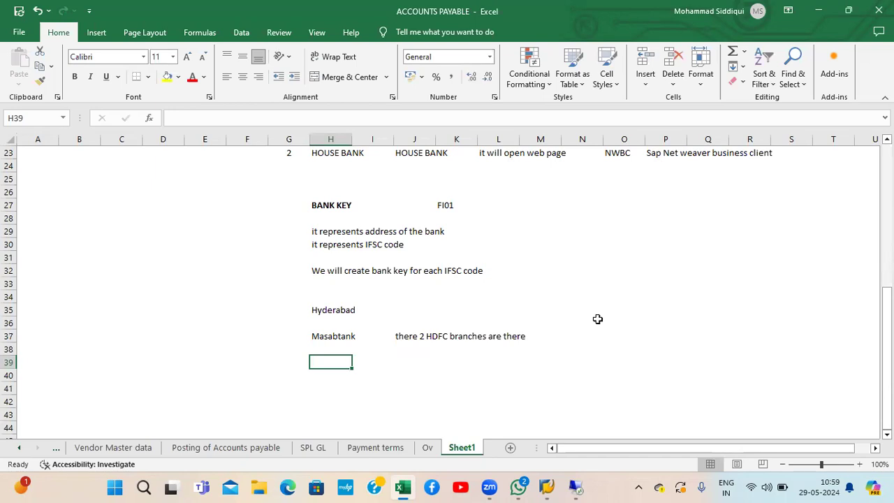
Step: Add the note 'In this case we need to create two bank keys' in H39
text(In )
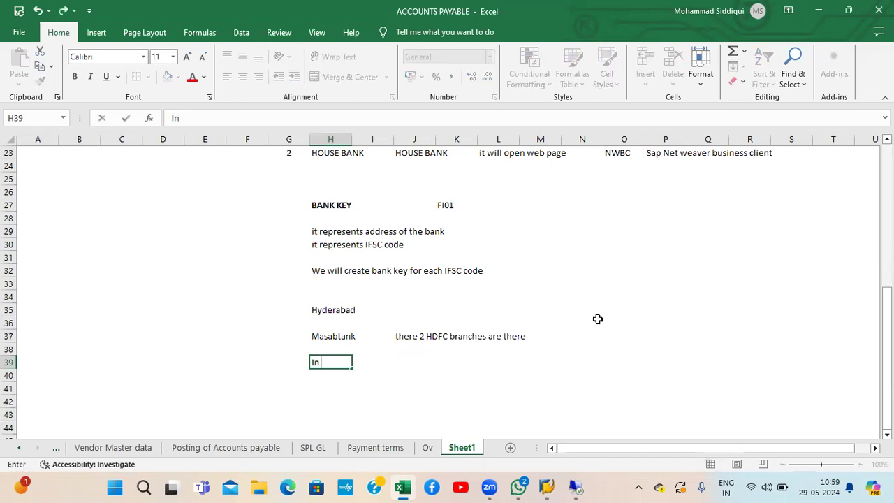
text(this case we need to create two bank keys)
key(Return)
key(Return)
key(Up)
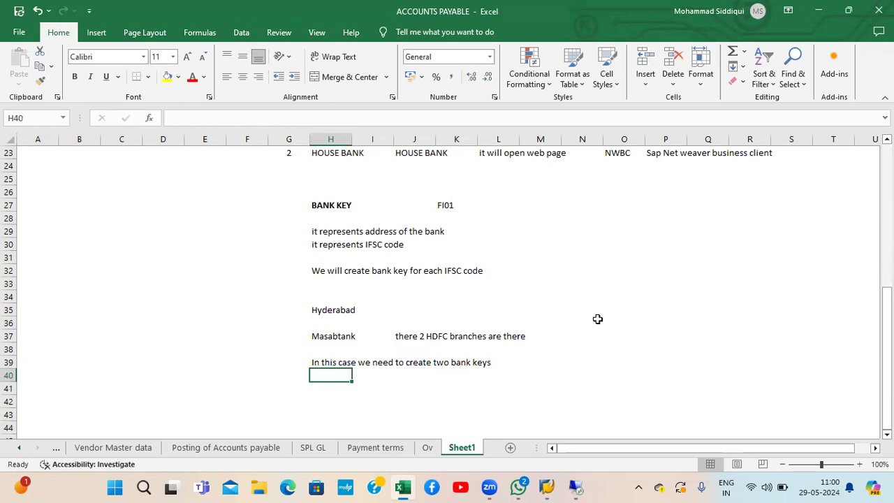
key(Up)
key(Up)
key(Up)
key(Up)
key(Up)
key(Up)
key(Up)
key(Up)
key(Up)
key(Up)
key(Up)
key(Up)
key(Up)
key(Down)
key(Down)
key(Down)
key(Down)
key(Down)
key(Down)
key(Down)
key(Down)
key(Down)
key(Down)
key(Down)
key(Down)
key(Down)
key(Down)
key(Down)
key(Down)
key(Down)
key(Up)
key(Up)
key(Up)
key(Up)
key(Up)
key(Up)
key(Up)
key(Up)
key(Up)
key(Up)
key(Up)
key(Up)
key(Up)
key(Up)
key(Up)
key(Up)
key(Up)
key(Down)
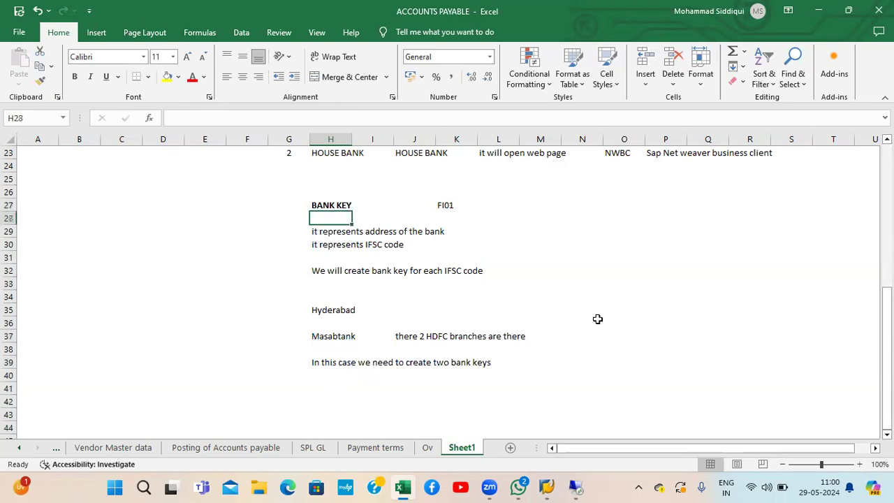
key(Down)
key(Down)
key(Down)
key(Down)
key(Down)
key(Down)
key(Down)
key(Down)
key(Down)
key(Down)
key(Down)
key(Up)
key(Up)
key(Up)
key(Up)
key(Up)
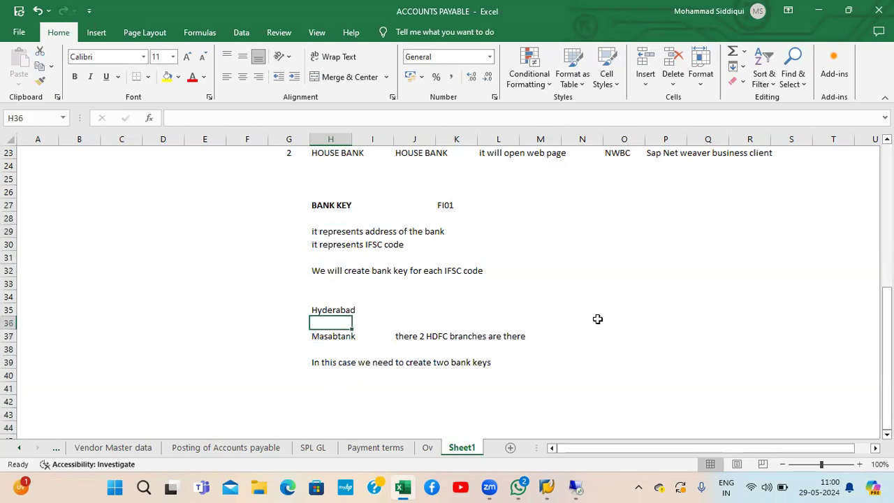
key(Up)
key(Up)
key(Up)
key(Up)
key(Up)
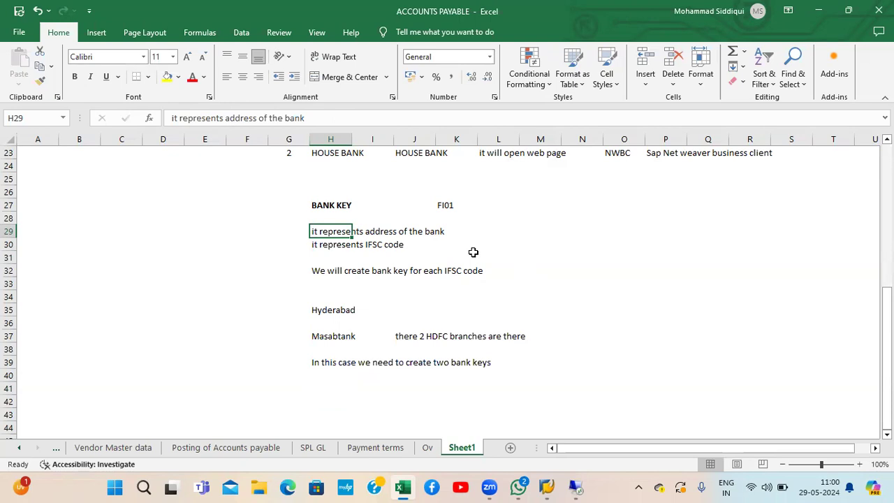
Step: Add a House bank entry in H42 with FI12 beside it in K42
click(335, 400)
text(house bnak)
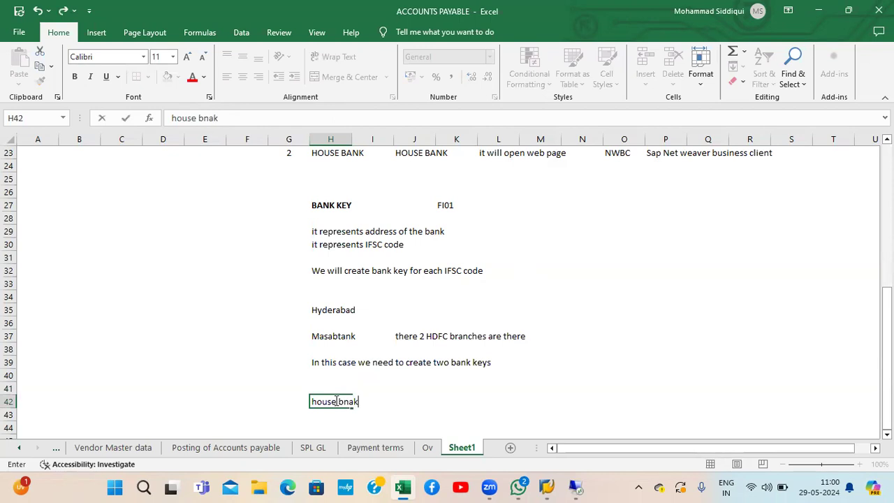
key(BackSpace)
key(BackSpace)
key(BackSpace)
key(BackSpace)
key(BackSpace)
key(BackSpace)
key(BackSpace)
key(BackSpace)
key(BackSpace)
key(BackSpace)
text(House bank)
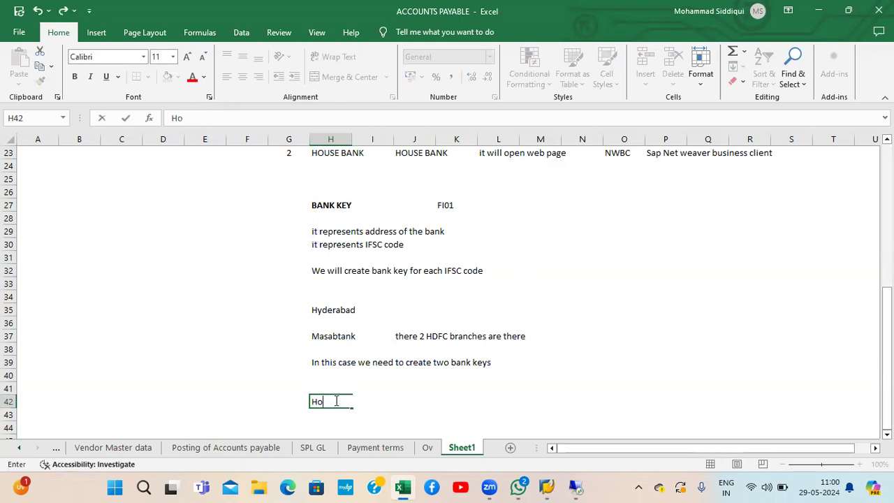
key(Return)
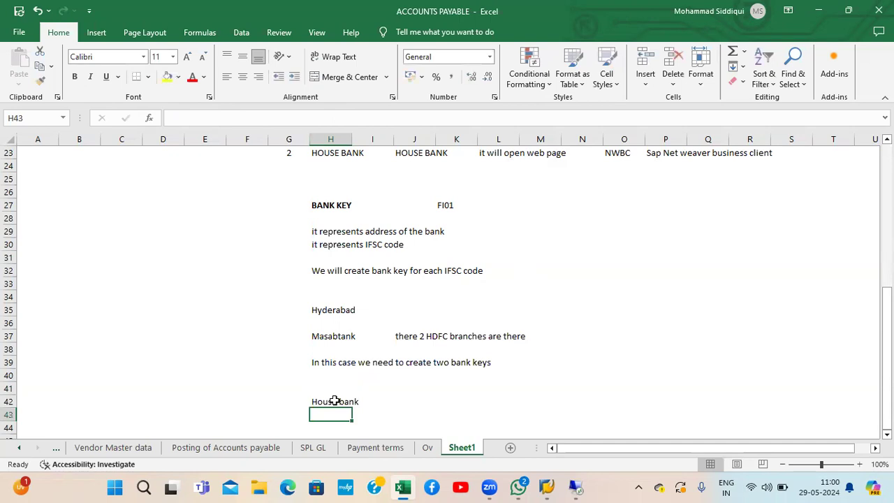
key(Up)
key(Right)
key(Right)
key(Right)
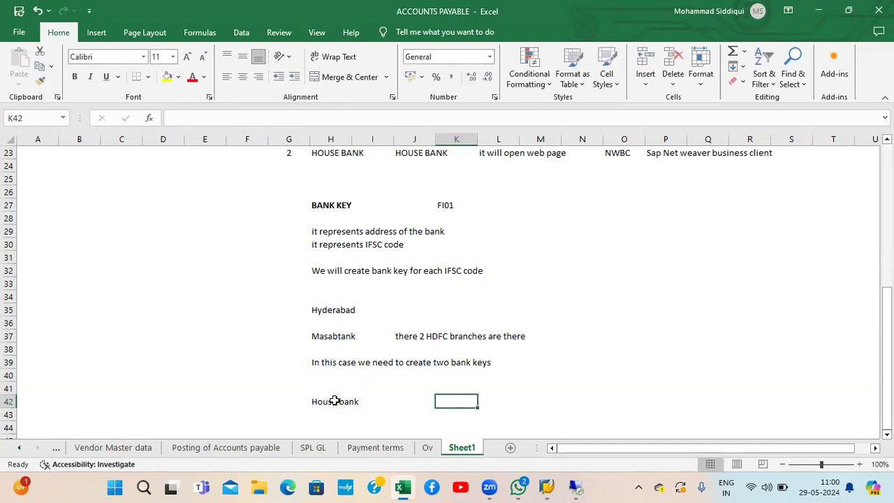
text(FI12)
key(Return)
key(Up)
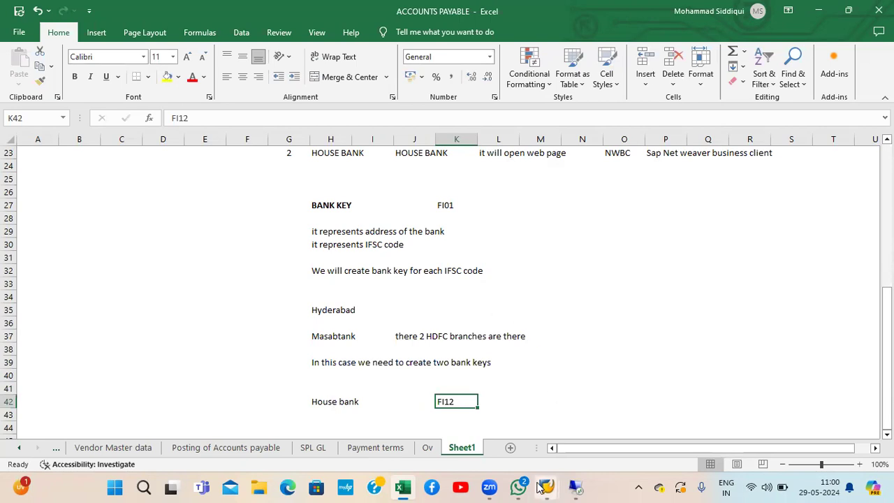
Step: Open the SAP ECC connection and try logging on with the saved user and a password
mouse_move(540, 487)
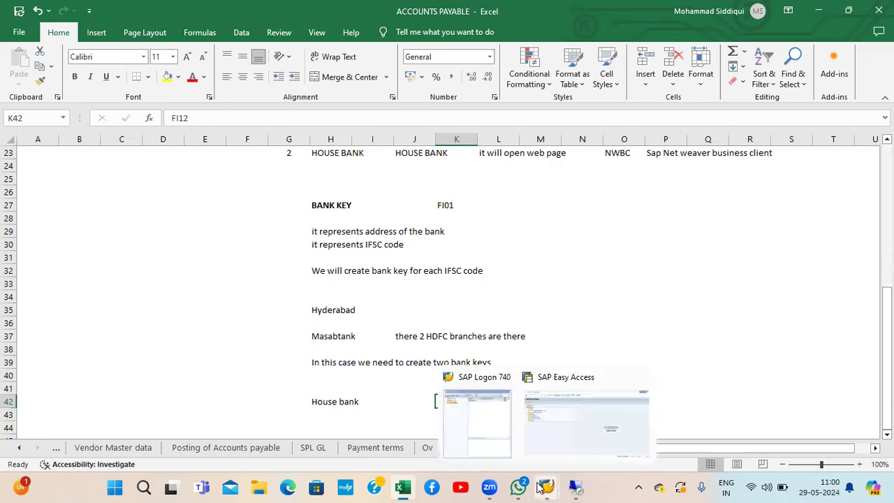
click(478, 419)
double_click(220, 96)
key(Down)
key(Return)
key(Tab)
text(123456)
key(Tab)
key(Return)
text(123456)
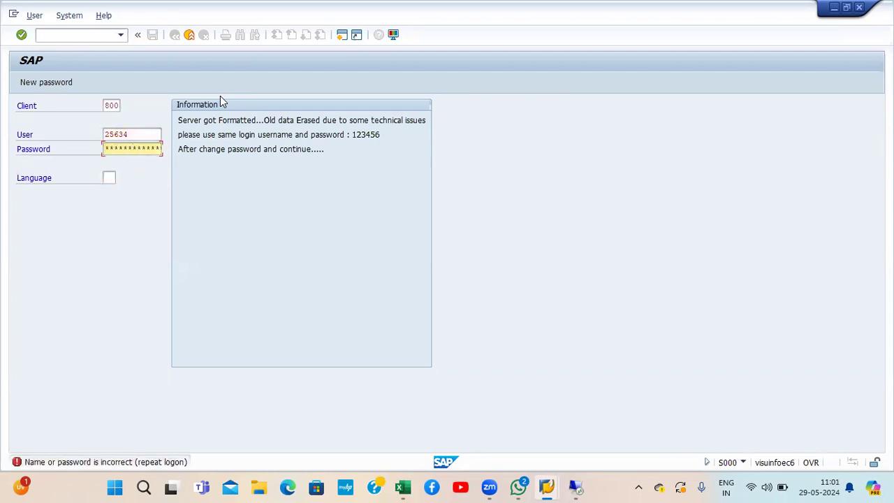
key(Return)
key(Return)
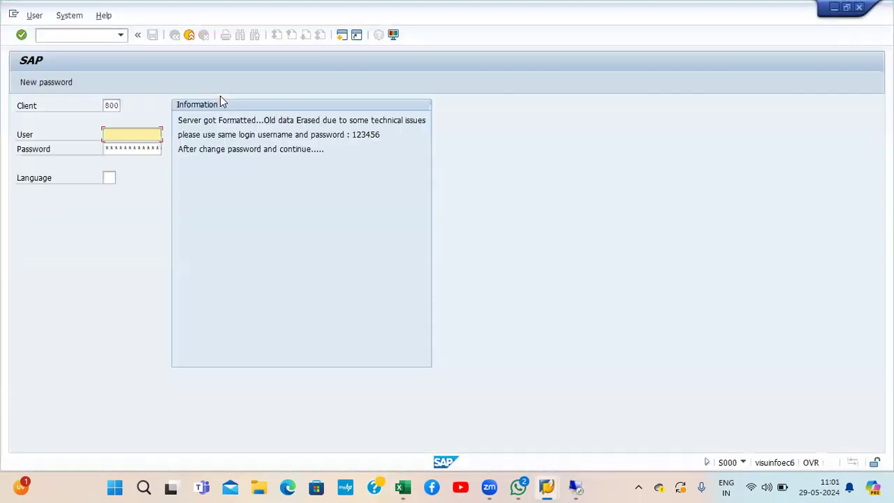
Step: Log on again with the password and language EN, continuing past the multiple-logon warning
key(Down)
key(Tab)
text(**********)
click(109, 178)
text(en)
key(Return)
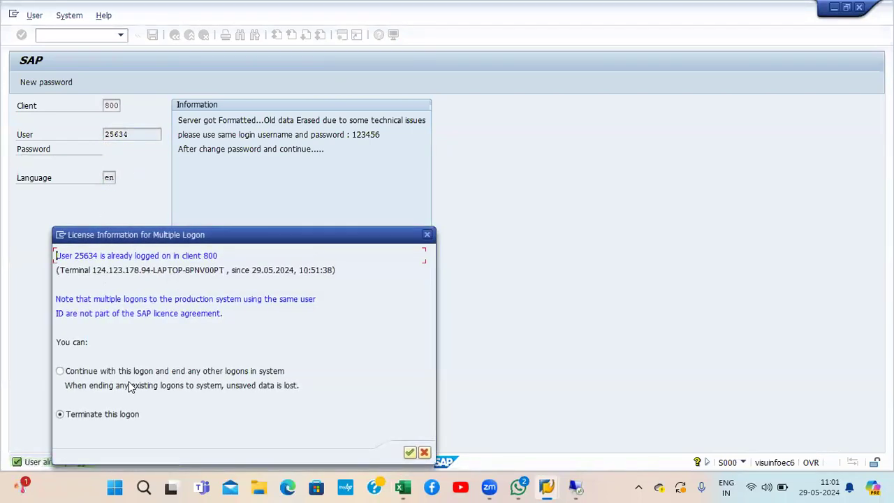
click(128, 372)
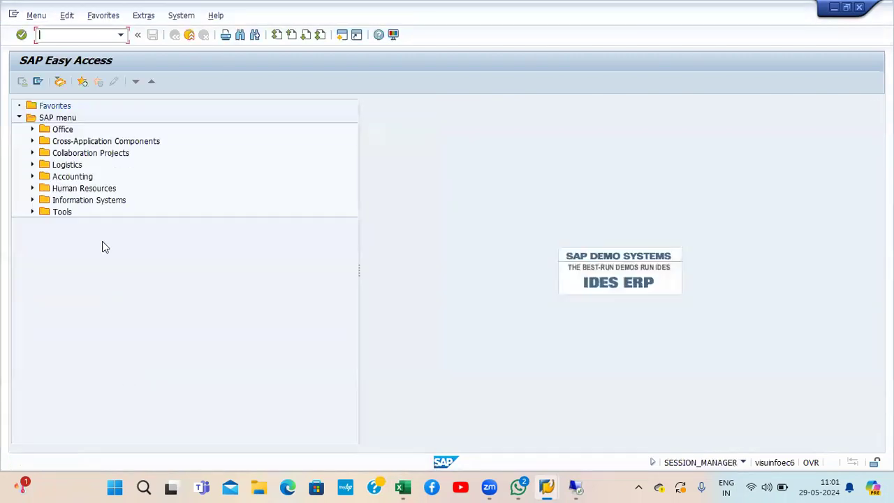
Step: Expand Accounting > Financial Accounting > Banks > Master Data > Bank Master Record and run Create (FI01)
click(81, 181)
double_click(81, 179)
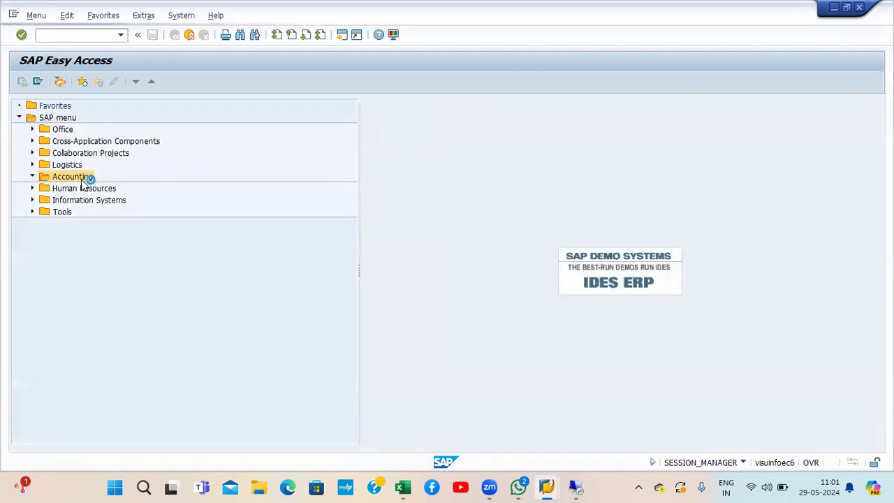
double_click(82, 185)
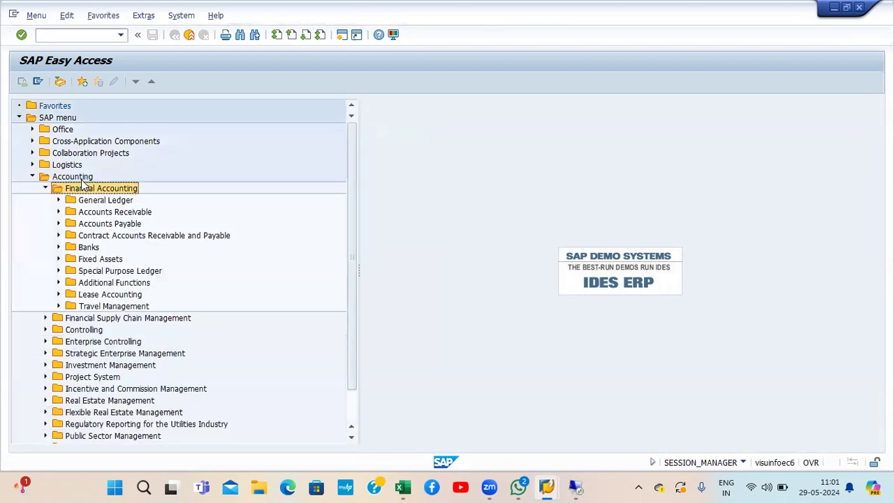
key(Down)
key(Down)
key(Down)
key(Down)
key(Down)
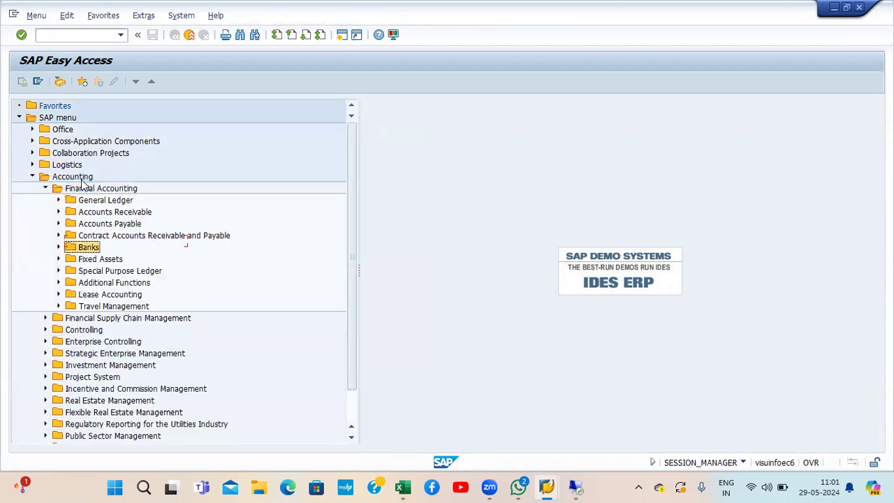
key(Right)
key(Down)
key(Down)
key(Down)
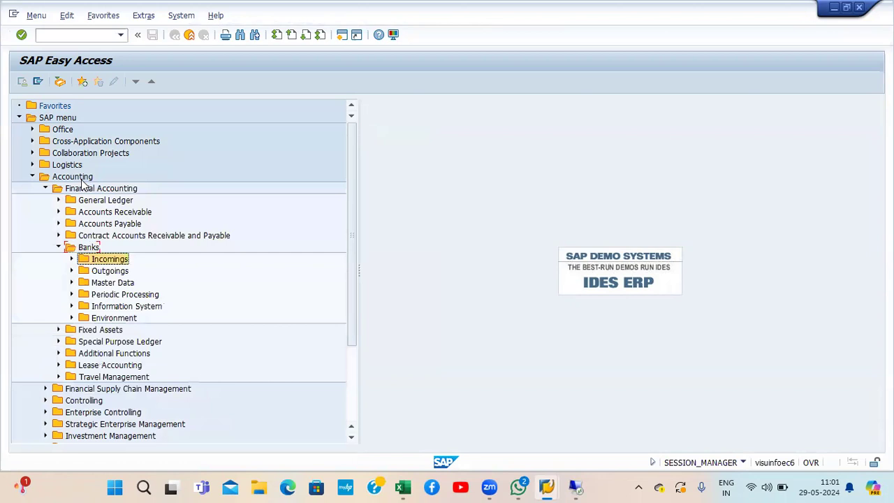
key(Right)
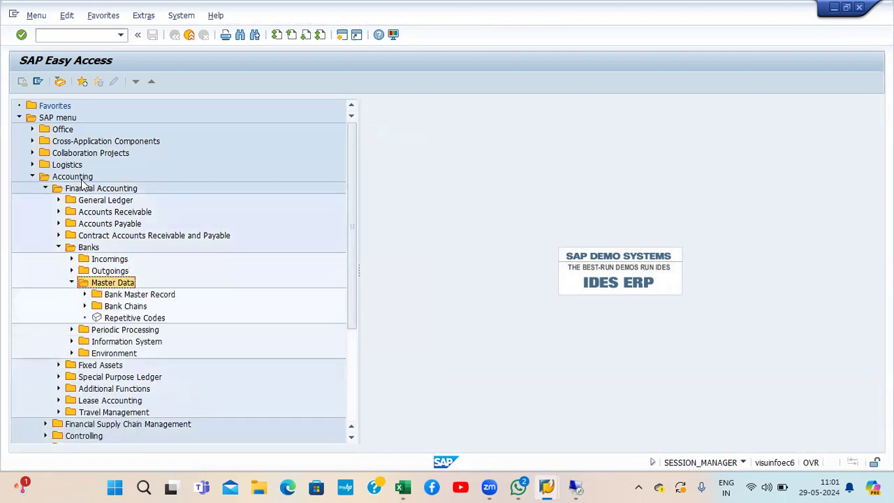
key(Down)
key(Right)
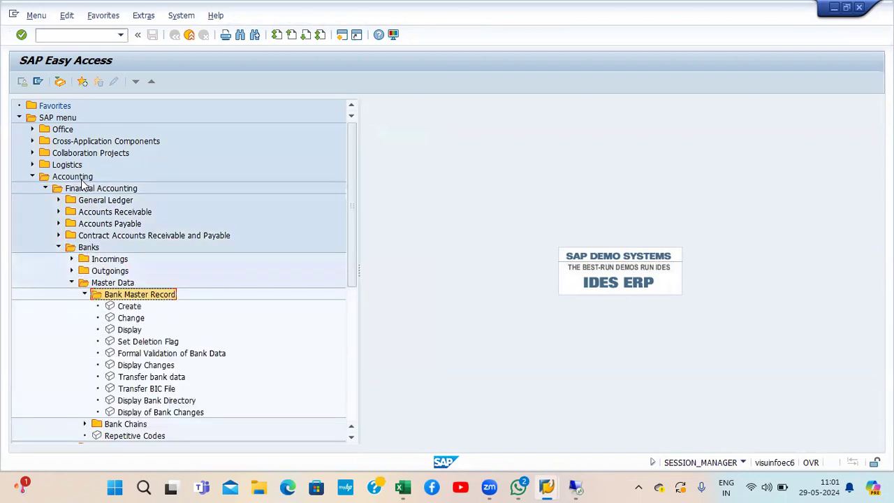
key(Down)
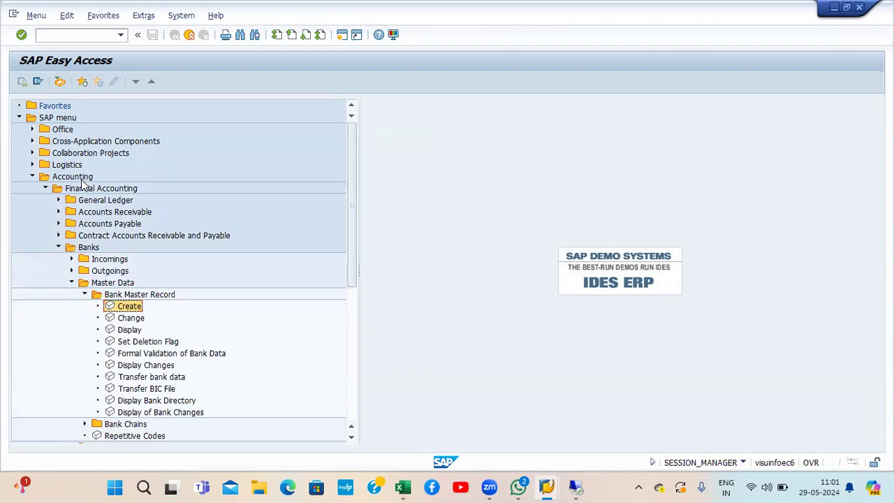
key(Down)
key(Down)
key(Down)
key(Down)
key(Down)
key(Down)
key(Down)
key(Down)
key(Down)
key(Down)
key(Down)
key(Down)
key(Down)
key(Down)
key(Down)
key(Down)
key(Down)
key(Down)
key(Down)
key(Up)
key(Up)
key(Up)
key(Up)
key(Up)
key(Up)
key(Up)
key(Up)
key(Up)
key(Up)
key(Up)
key(Up)
key(Up)
key(Up)
key(Up)
key(Up)
key(Up)
key(Up)
key(Return)
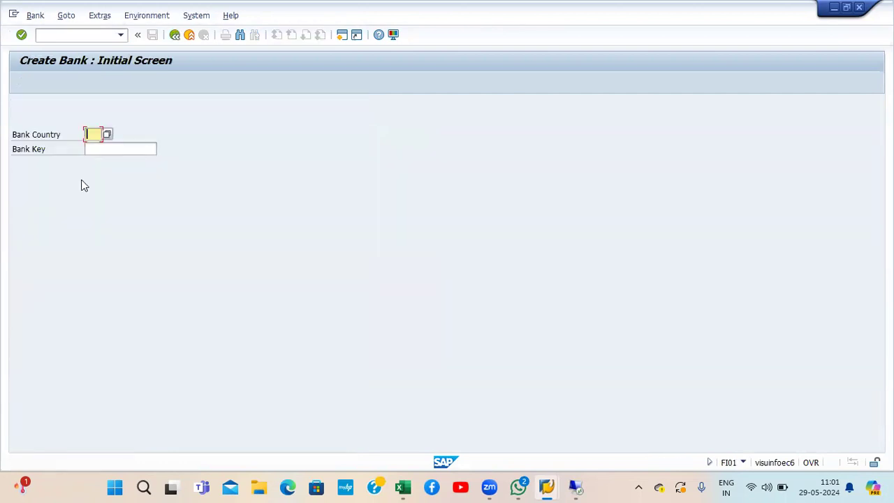
Step: Enter bank country IN and bank key HDFC00TA20, then continue to the detail screen
click(742, 462)
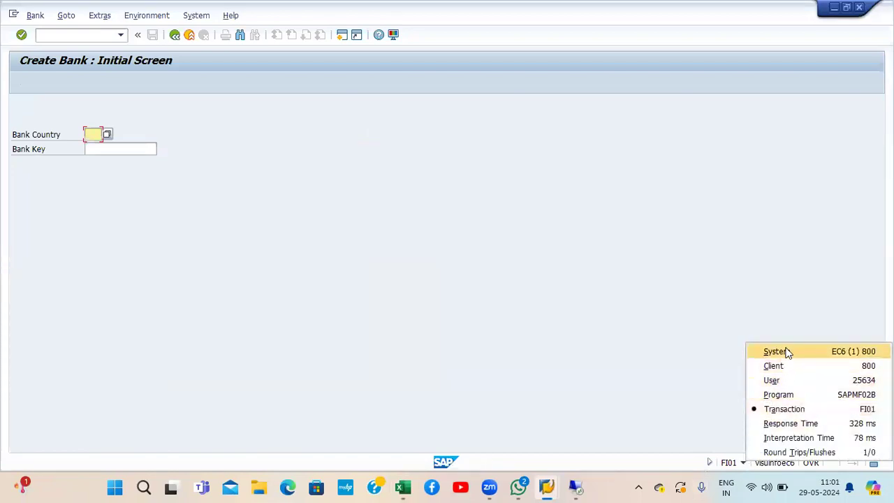
click(788, 408)
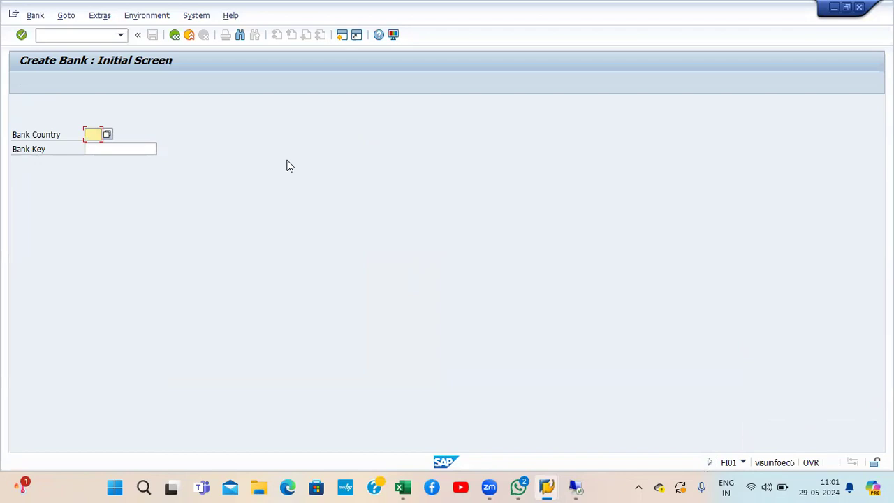
text(IN)
key(Tab)
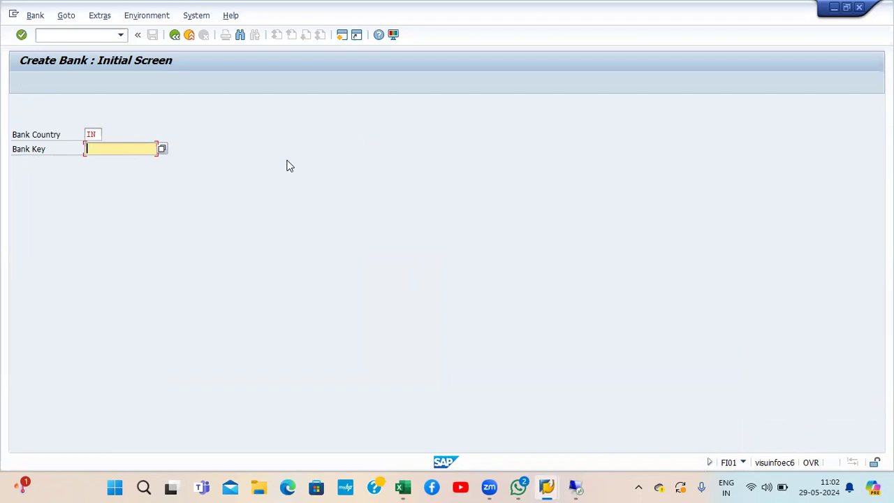
text(HDFC001A20)
key(Return)
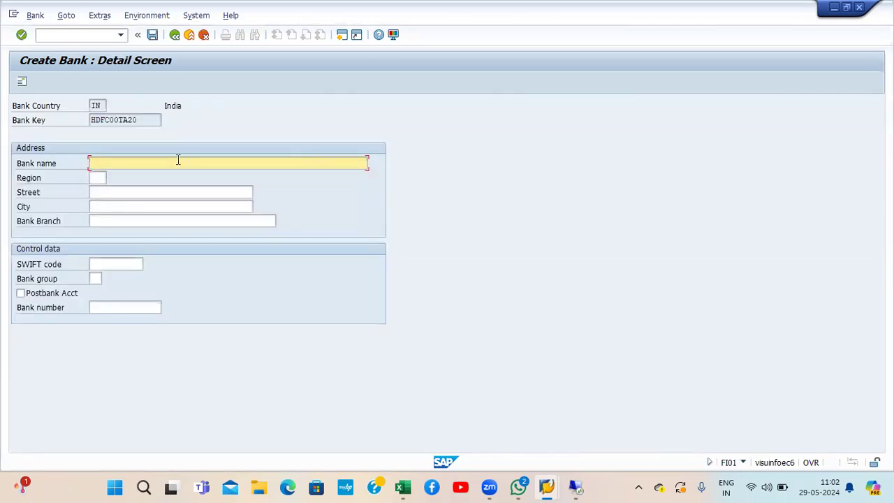
Step: Enter bank name HDFC BANK LIMITED and choose region 36 TELANGANA from the region list
text(HDFC BANK LIMITED)
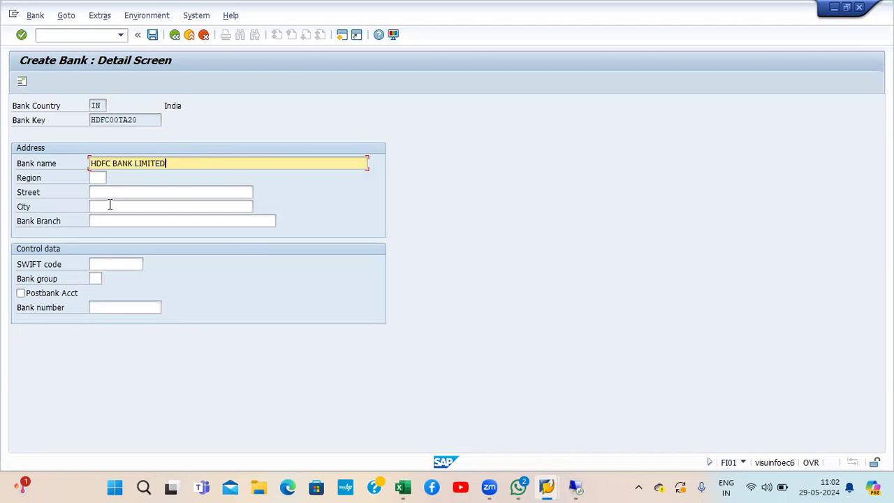
click(98, 177)
click(111, 178)
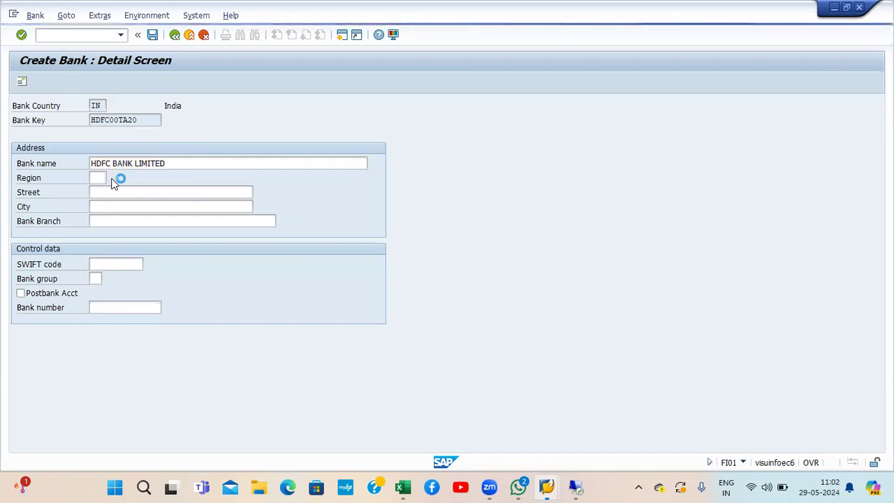
click(119, 316)
key(Down)
key(Down)
key(Down)
key(Down)
key(Down)
key(Down)
key(Down)
key(Down)
key(Down)
key(Down)
key(Down)
key(Down)
key(Down)
key(Down)
key(Down)
key(Down)
key(Down)
key(Down)
key(Down)
key(Down)
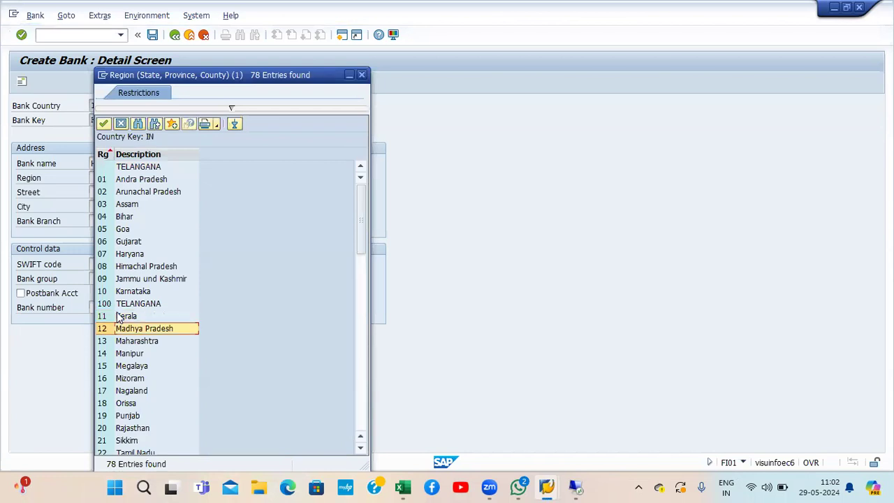
key(Down)
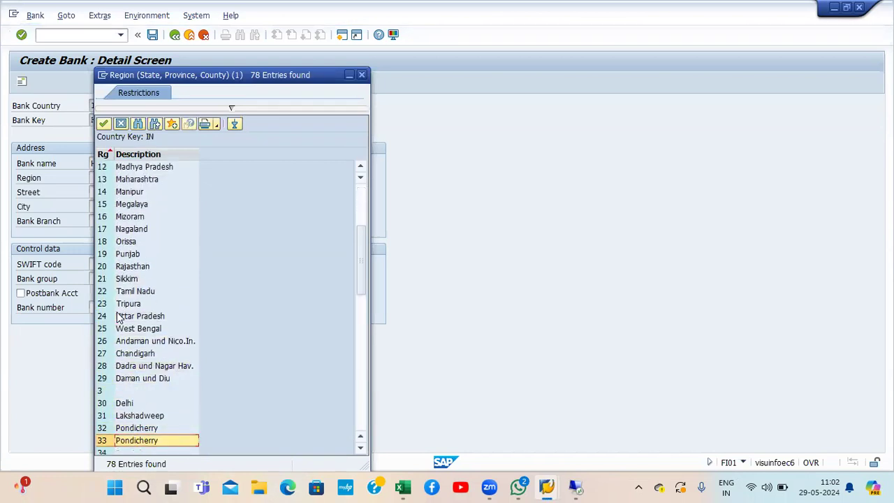
key(Down)
key(Down)
key(Down)
key(Down)
key(Down)
key(Down)
key(Down)
key(Down)
key(Down)
key(Down)
key(Down)
key(Down)
key(Down)
key(Down)
key(Down)
key(Down)
key(Up)
key(Up)
key(Up)
key(Up)
key(Up)
key(Up)
key(Up)
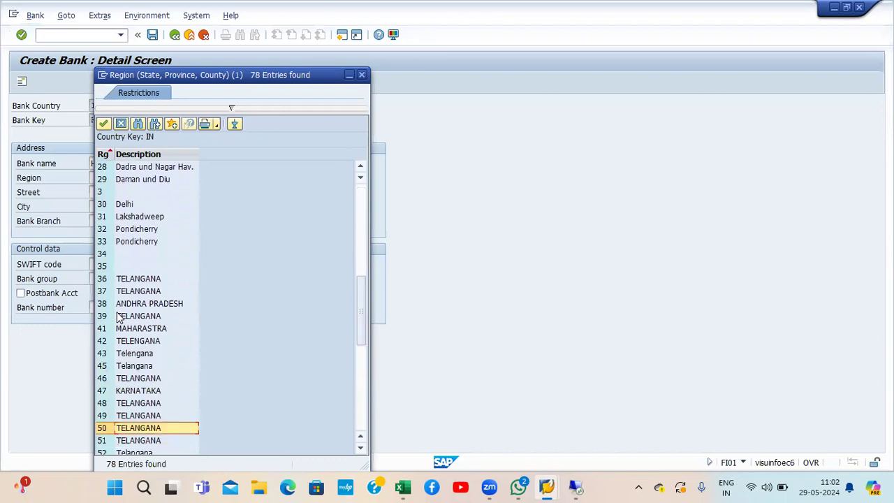
key(Up)
key(Up)
key(Up)
key(Up)
key(Up)
key(Up)
key(Return)
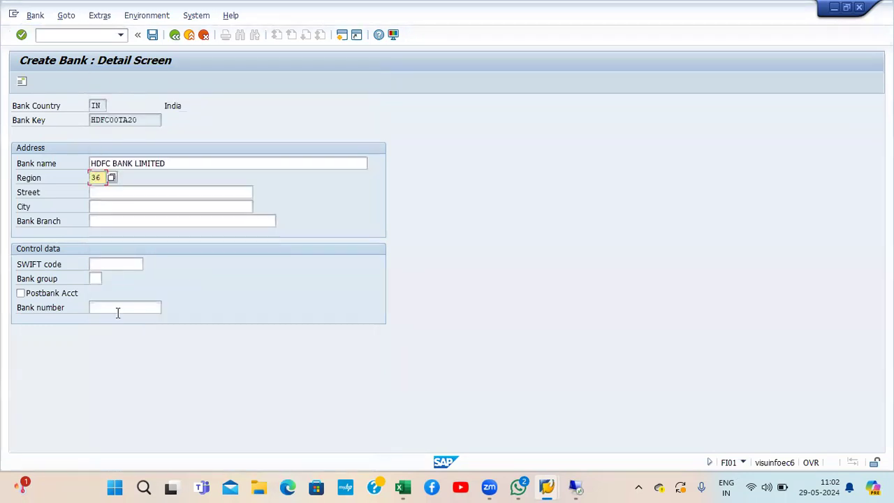
Step: Enter street MASABTANK, city HYDERABAD and branch MASBABTANK, then save bank IN HDFC00TA20
click(111, 187)
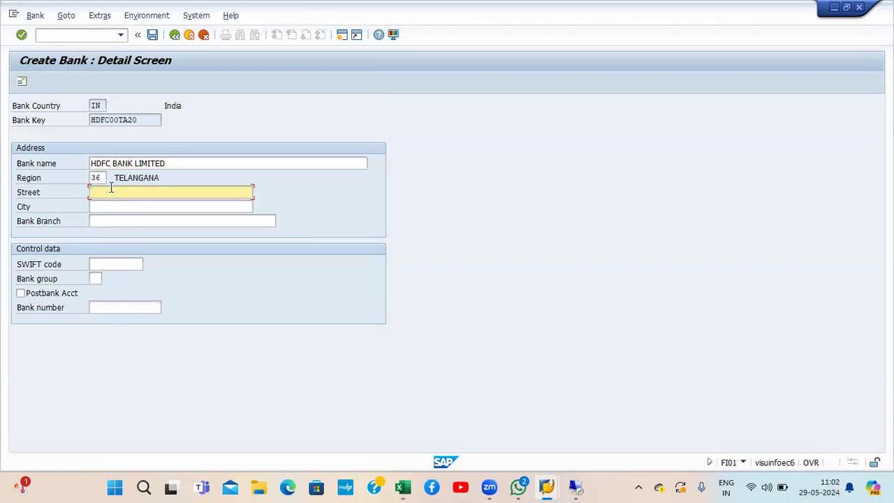
text(MASABTANK)
key(Tab)
text(HY)
key(BackSpace)
text(YDERABAD)
key(Tab)
text(MASBABTANK)
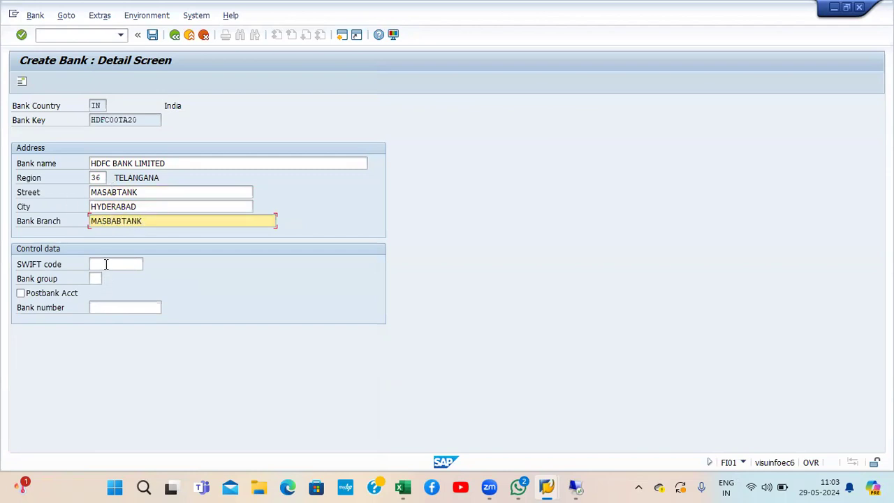
click(106, 264)
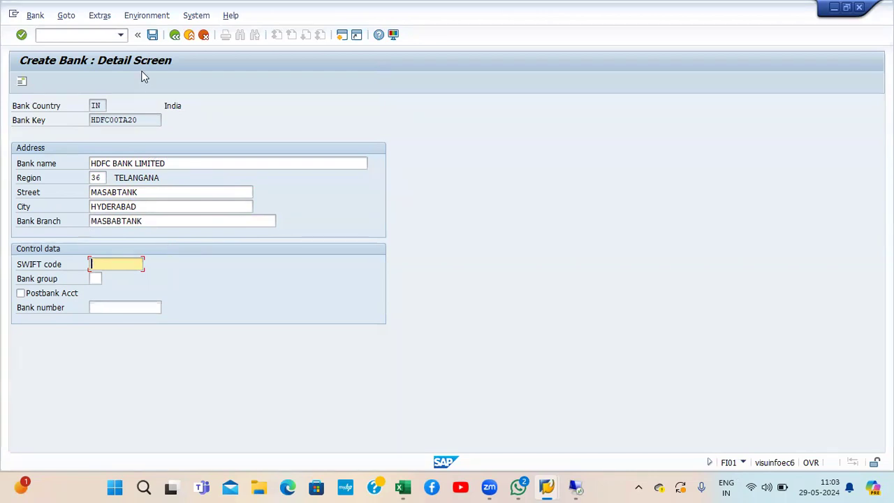
click(153, 35)
click(153, 35)
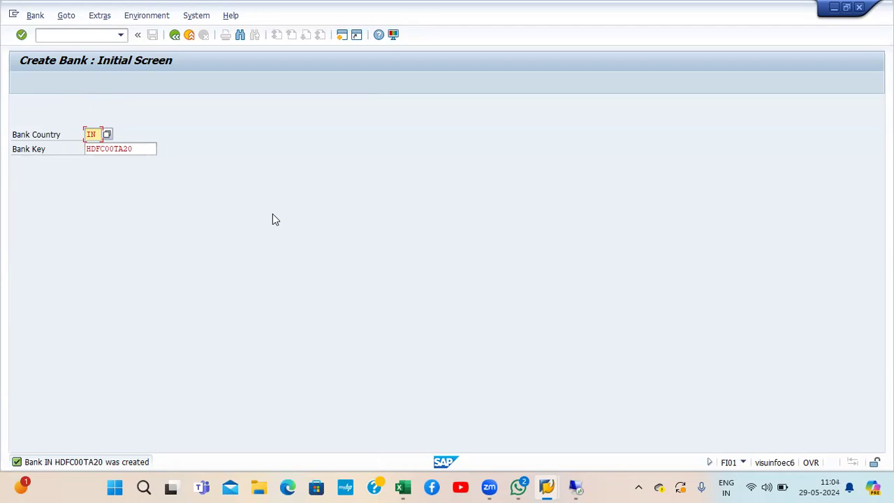
Step: In the ACCOUNTS PAYABLE workbook, edit the H29 bank key note to add 'name and' and 'branch'
mouse_move(403, 487)
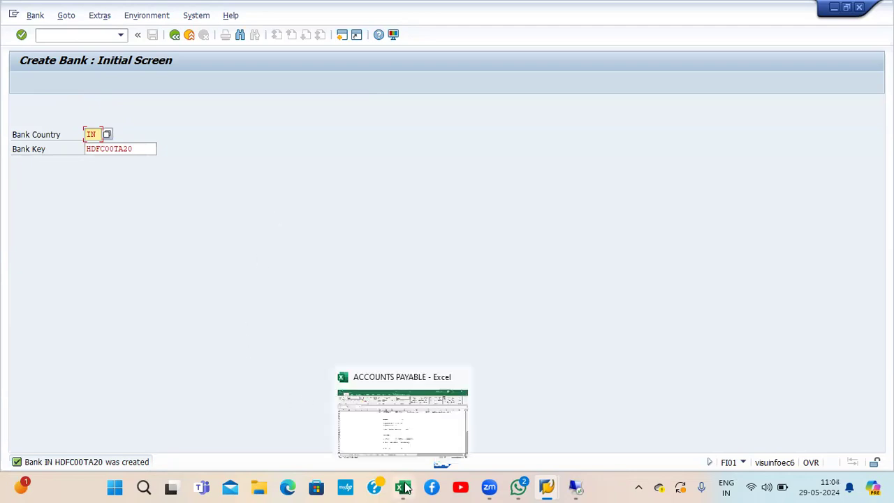
click(405, 416)
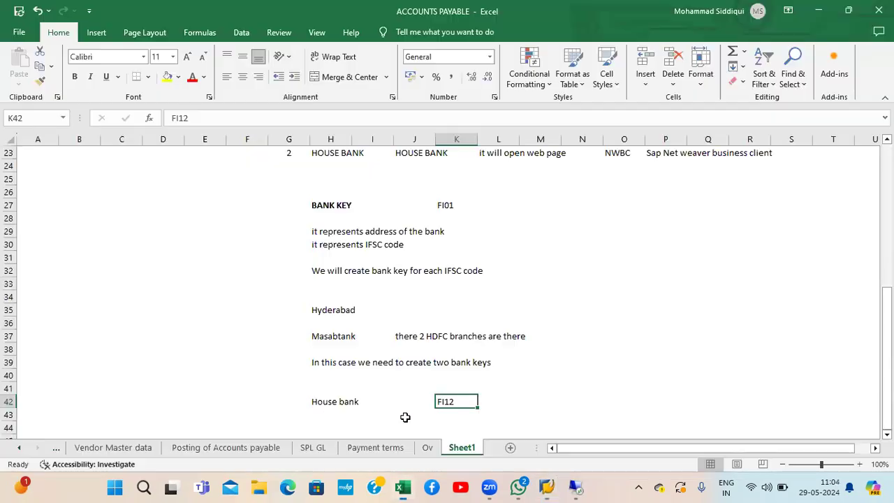
click(333, 232)
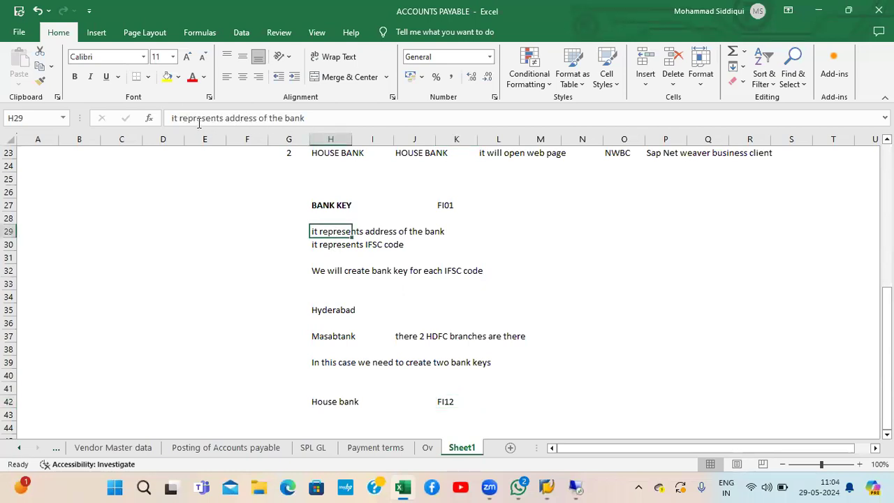
click(223, 118)
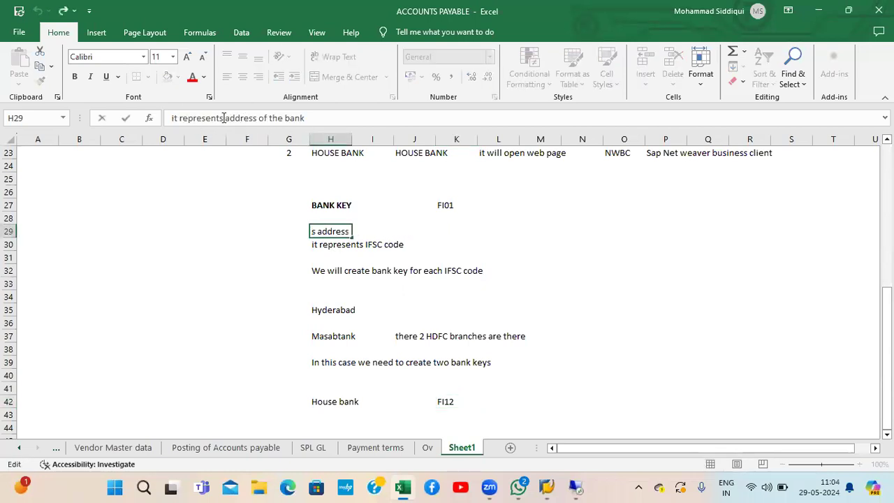
text(NAME)
key(BackSpace)
key(BackSpace)
key(BackSpace)
key(BackSpace)
text(name and)
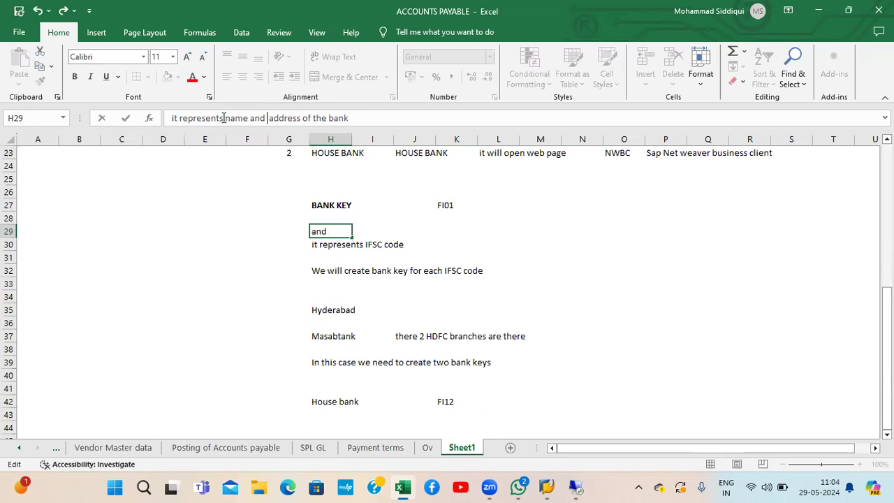
key(Delete)
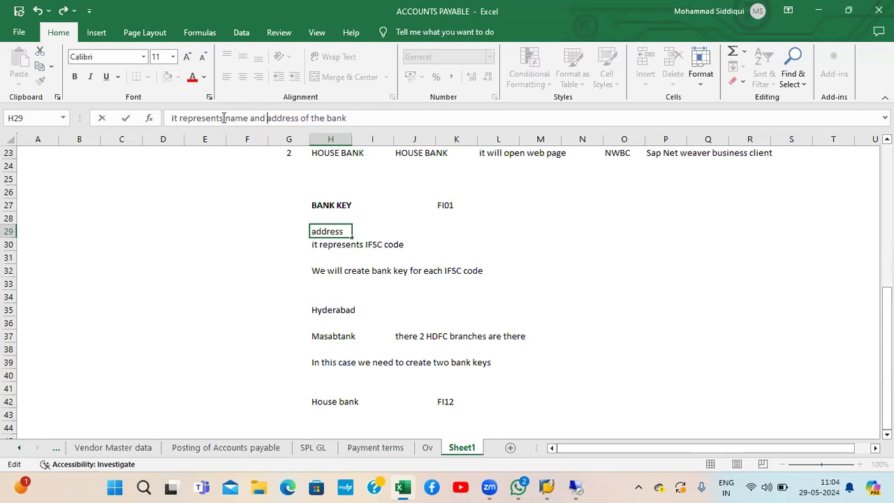
click(356, 118)
text(branch)
key(Return)
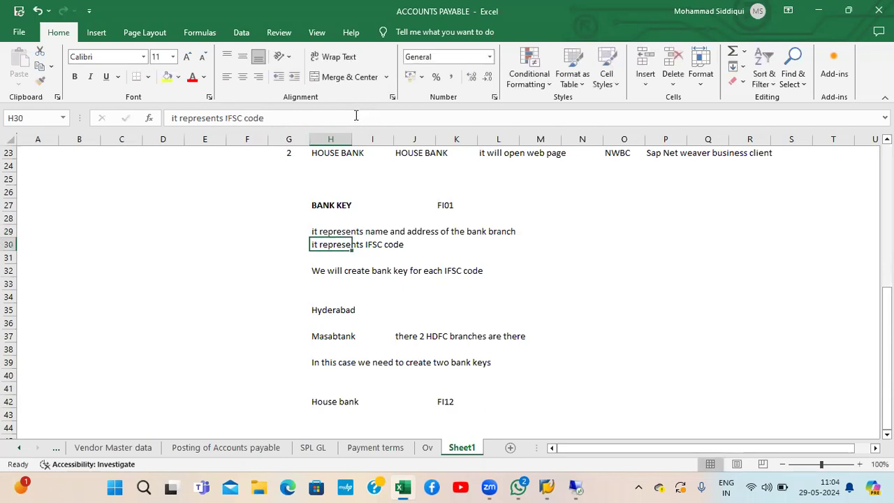
Step: Insert a new row 31 with the note 'it is created at country level', then return to SAP
key(Down)
key(Up)
key(Right)
key(Down)
key(Left)
key(alt+i)
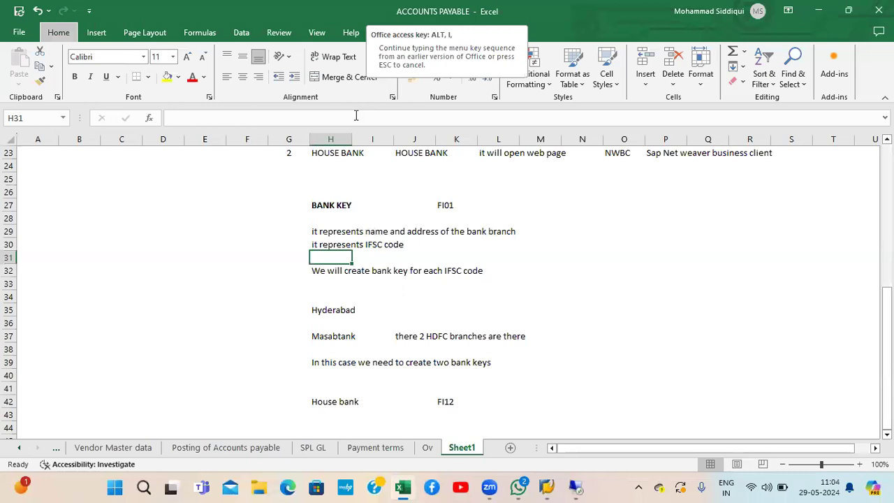
key(r)
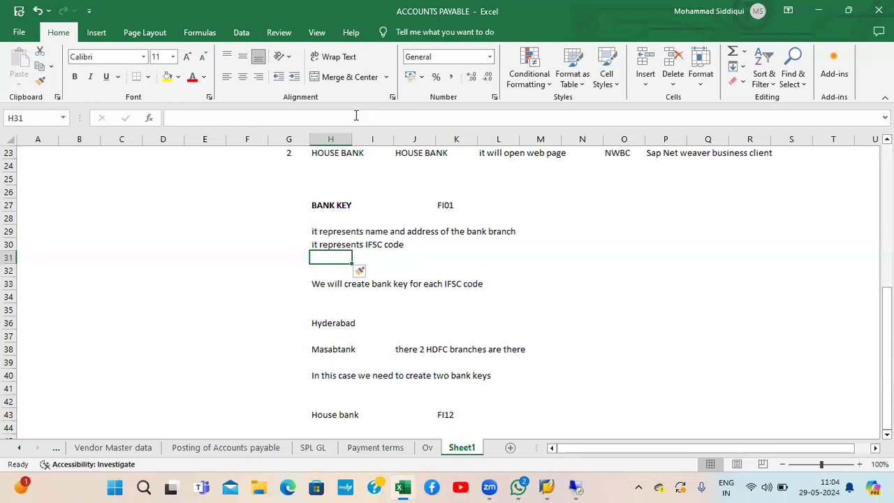
text(it isi)
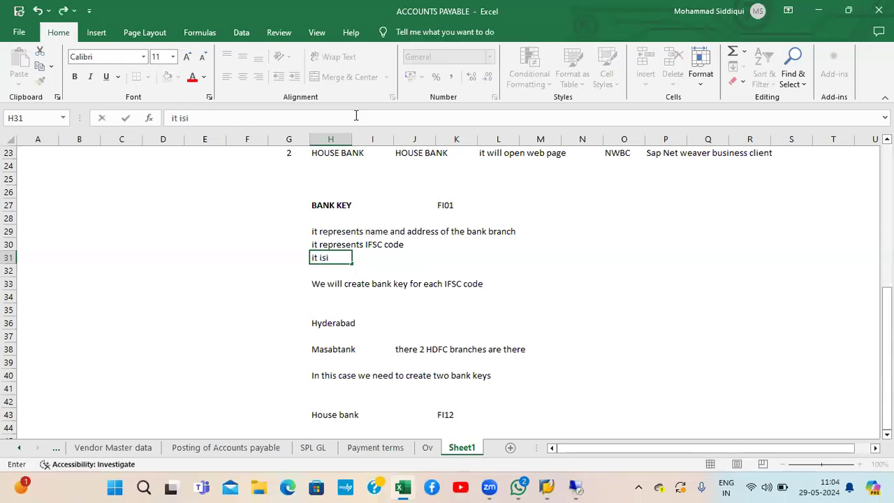
key(BackSpace)
text( created at country)
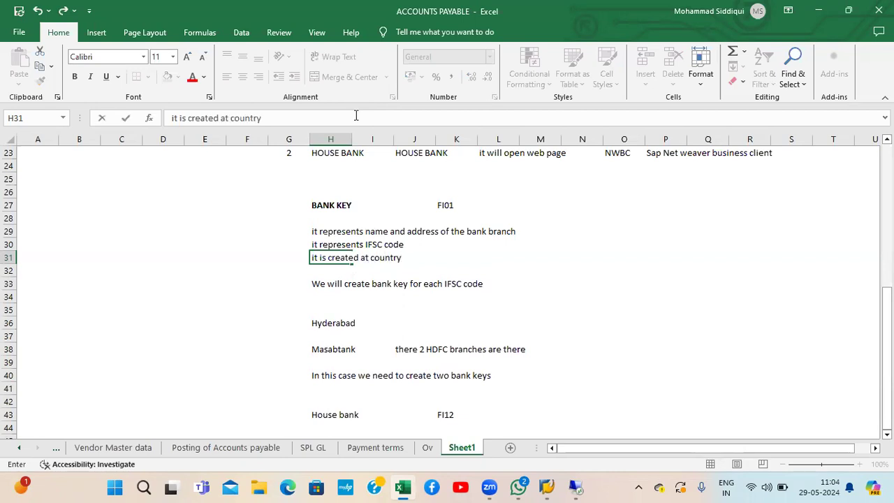
text( level)
key(Return)
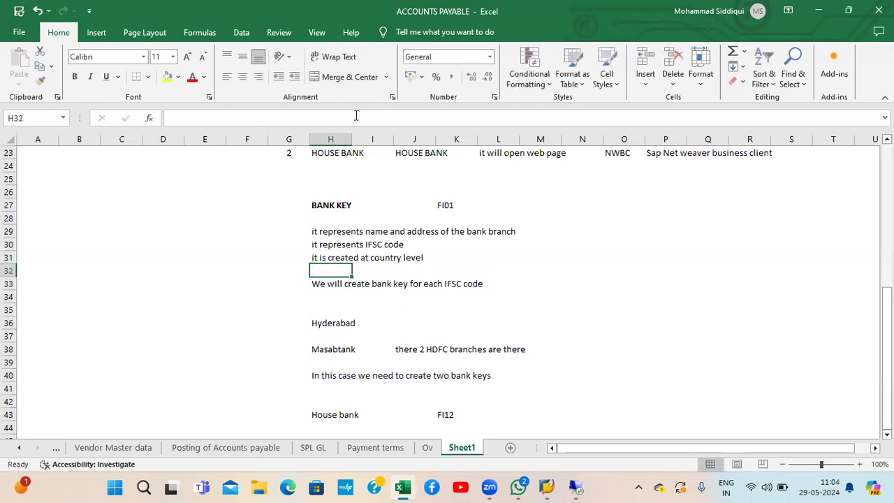
key(alt+Tab)
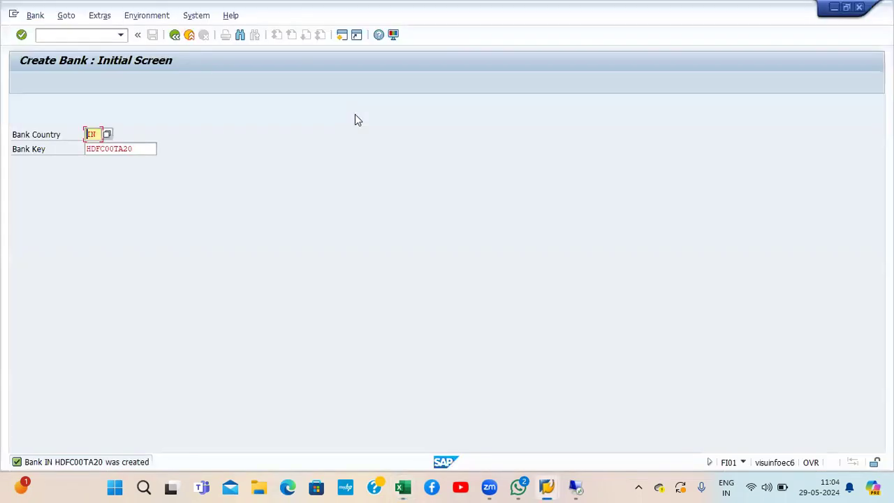
Step: Exit the Create Bank screen and start transaction SPRO
click(189, 35)
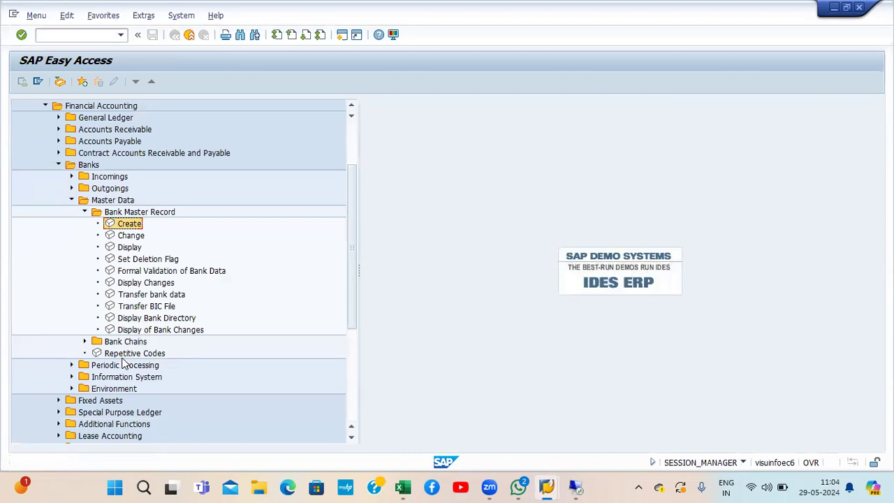
click(72, 38)
text(spro)
key(Return)
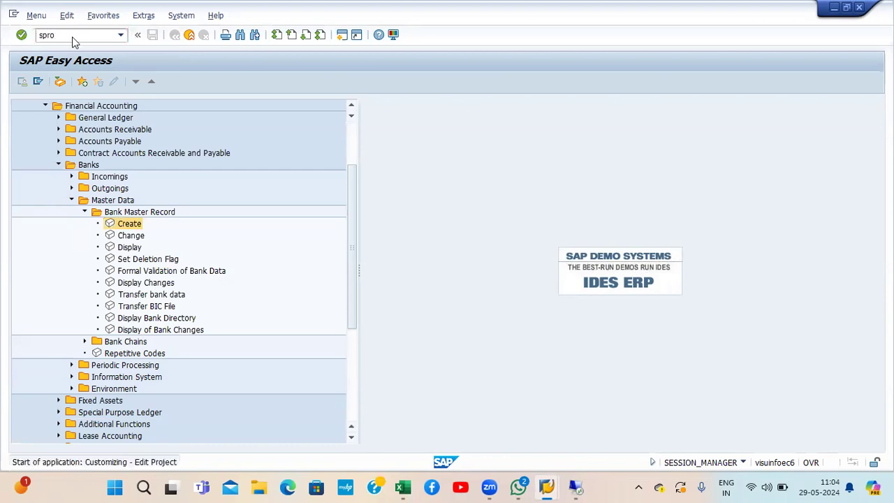
Step: In the SAP Reference IMG, expand Financial Accounting > Bank Accounting > Bank Accounts to Define House Banks
click(62, 82)
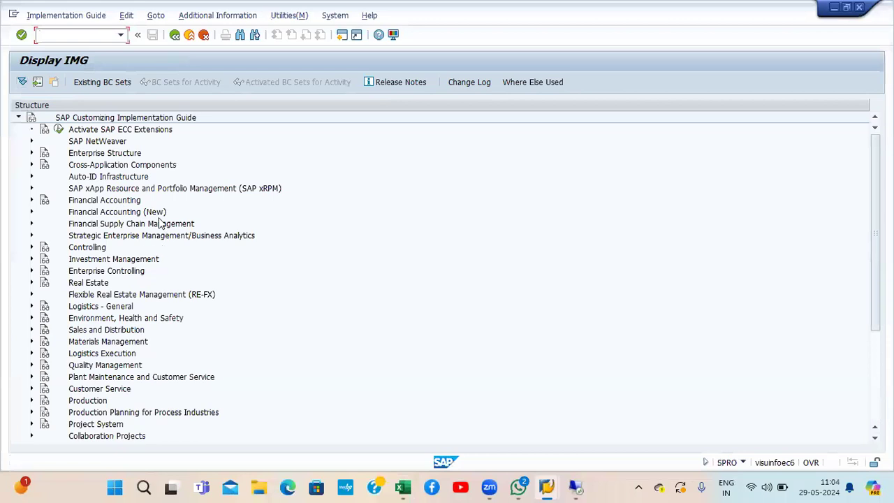
click(130, 203)
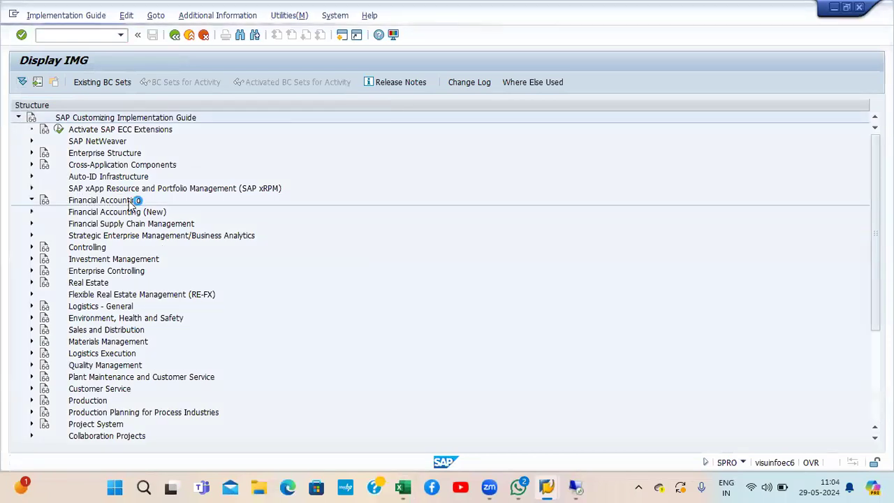
double_click(129, 202)
key(Down)
key(Down)
key(Down)
key(Down)
key(Right)
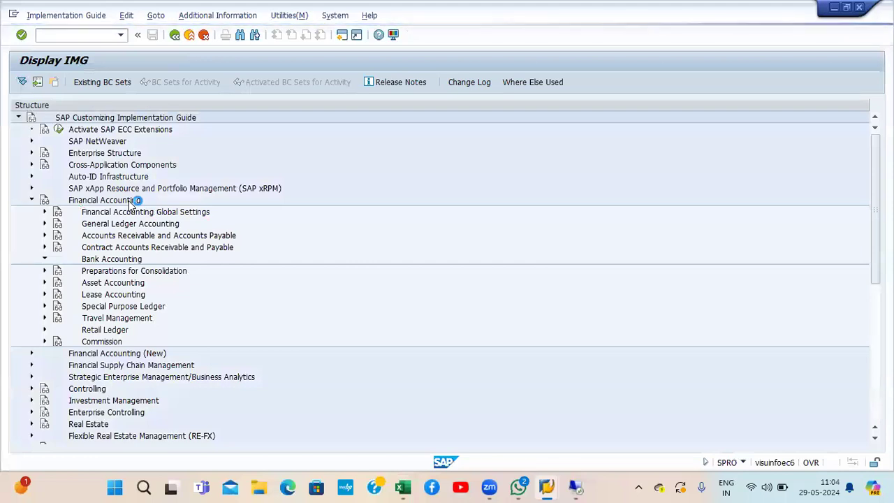
key(Down)
key(Down)
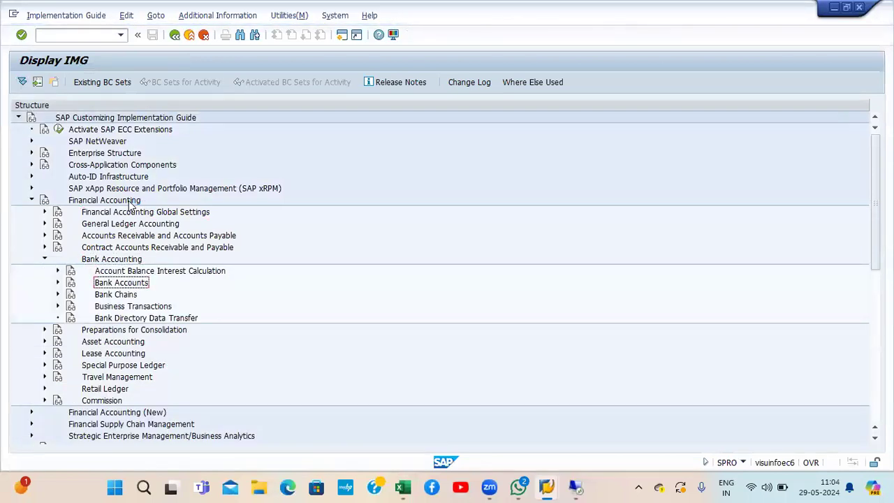
key(Right)
key(Down)
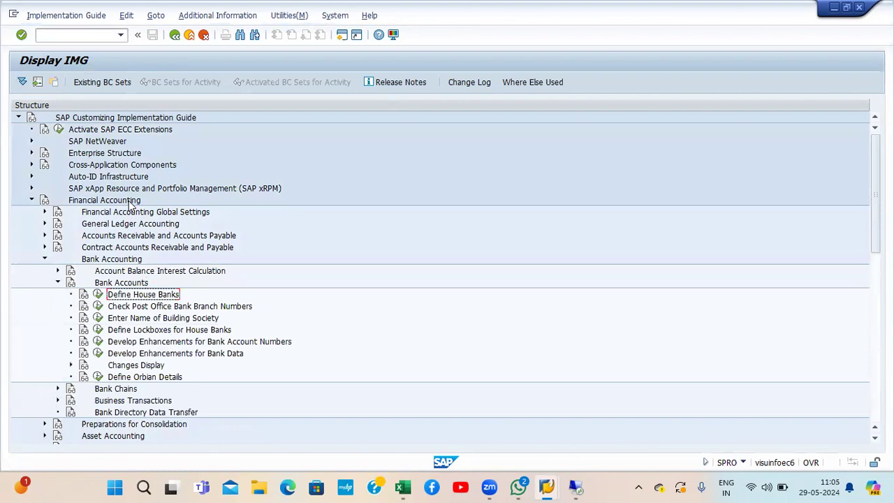
Step: Display the IMG activity keys in a widened column and execute Define House Banks
click(257, 16)
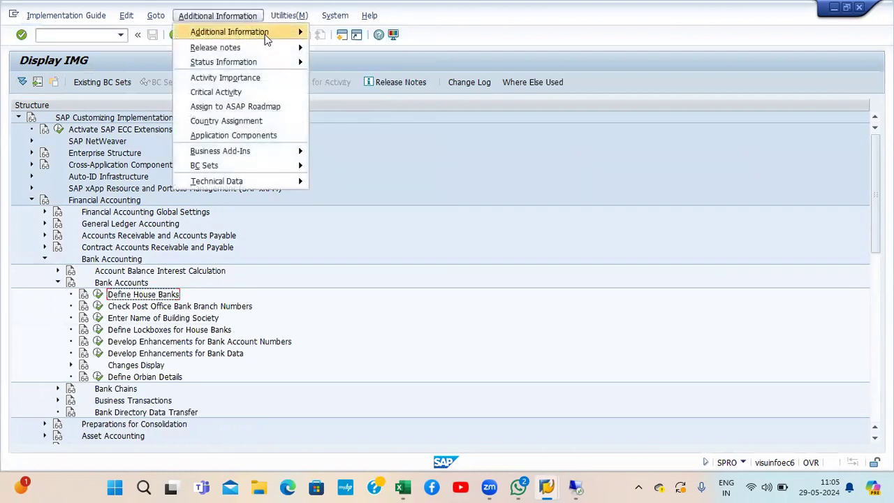
mouse_move(272, 35)
mouse_move(340, 43)
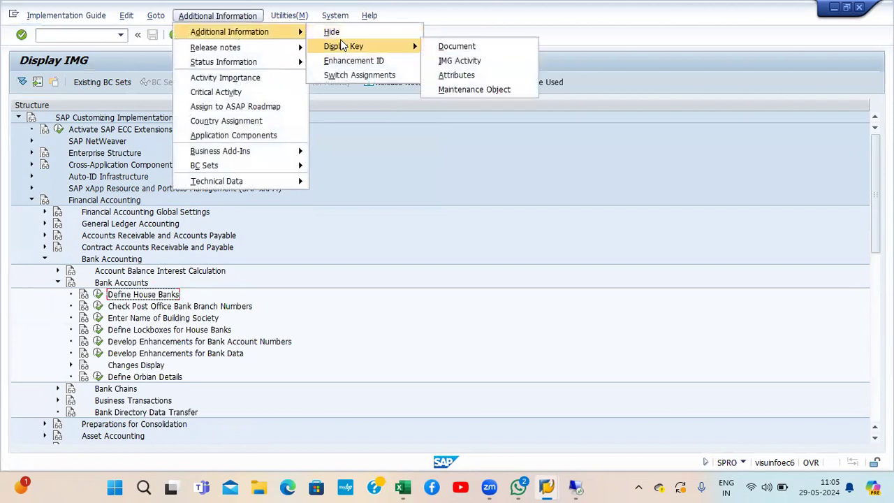
click(458, 60)
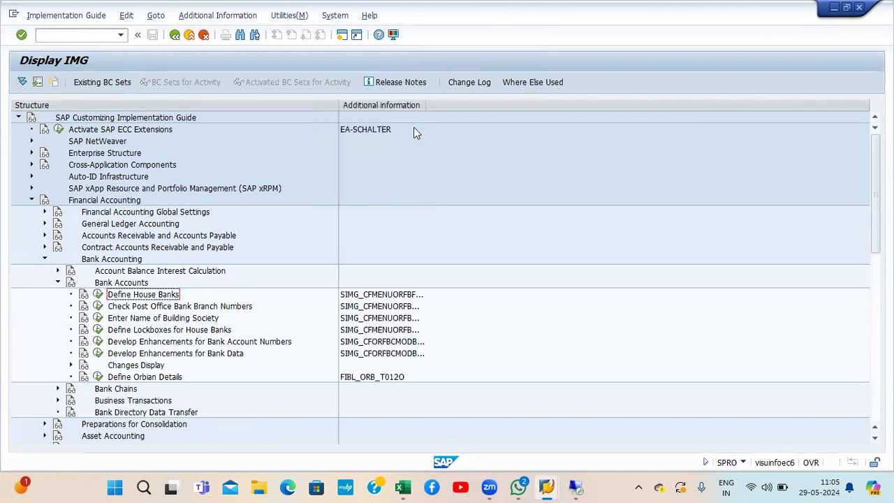
drag(426, 107, 462, 107)
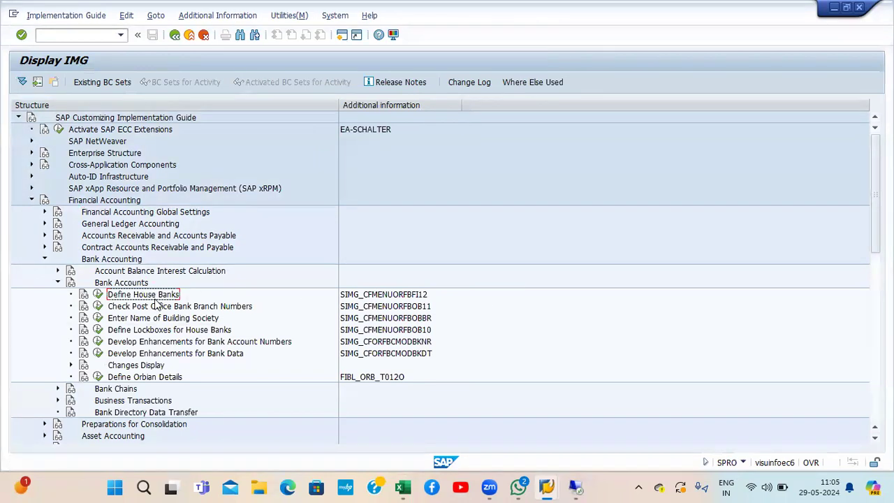
click(100, 298)
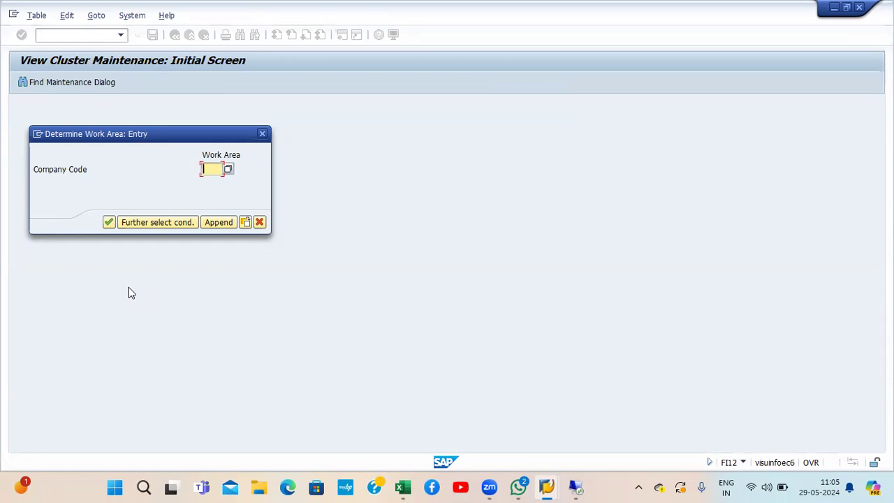
Step: For company code TA20, add a new house bank HDFC with bank country IN
text(TA20)
key(Return)
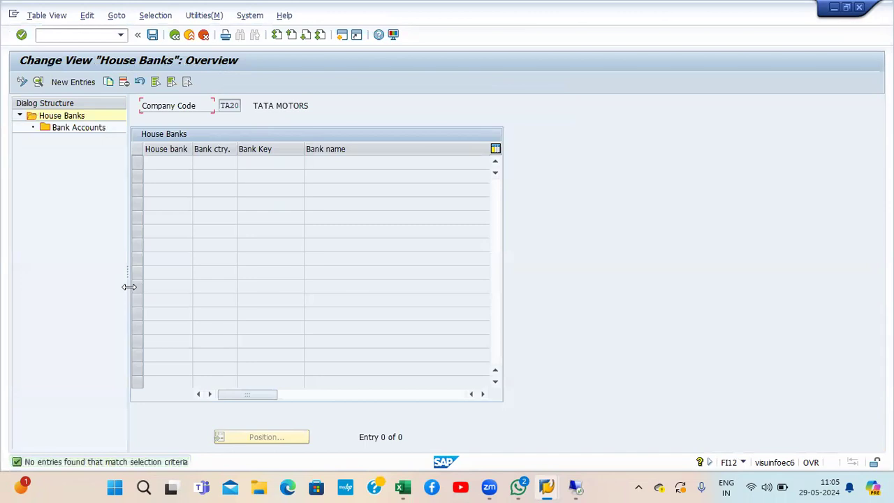
click(86, 83)
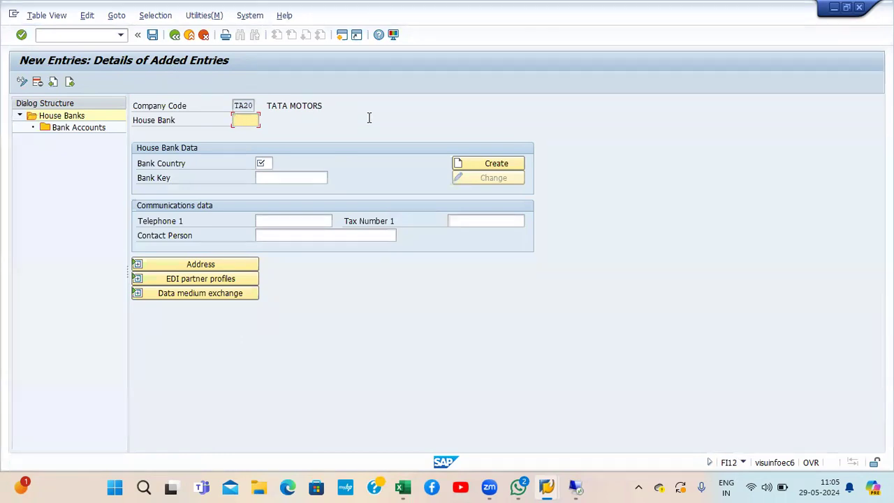
text(HDFC0)
key(BackSpace)
click(267, 162)
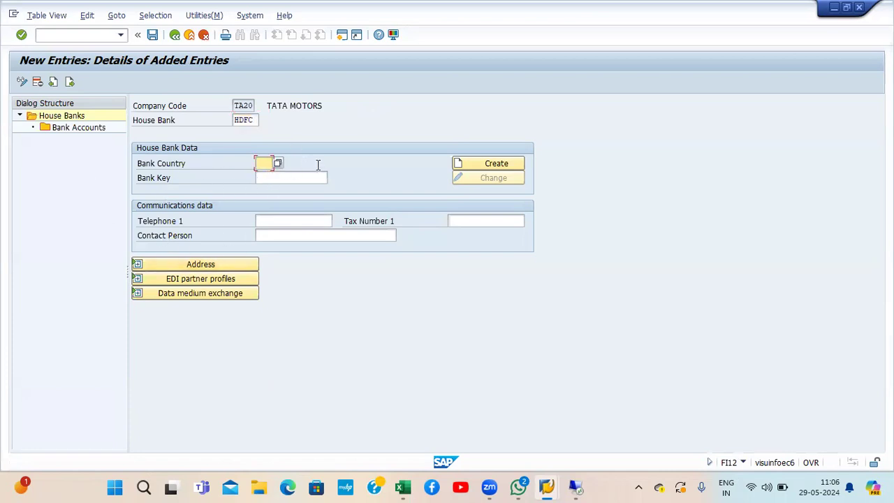
text(IN)
Step: Assign bank key HDFC00TA20 from the search list, validate, and display the bank's address
click(301, 180)
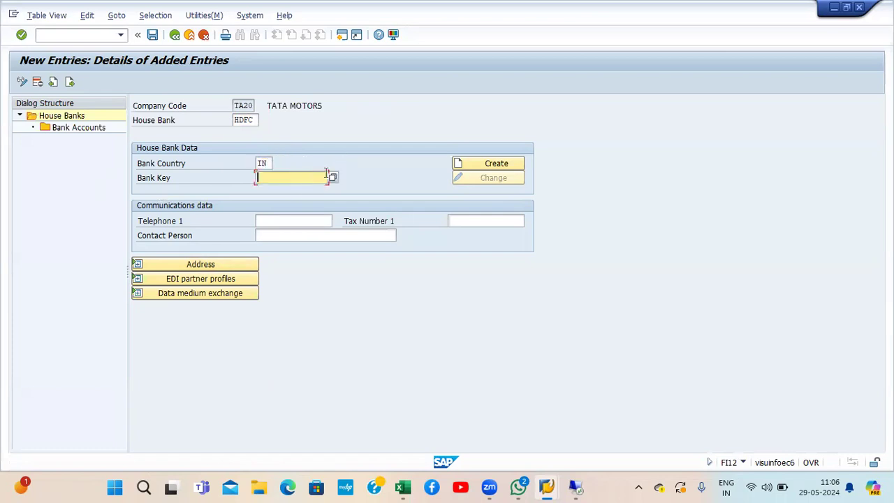
click(332, 178)
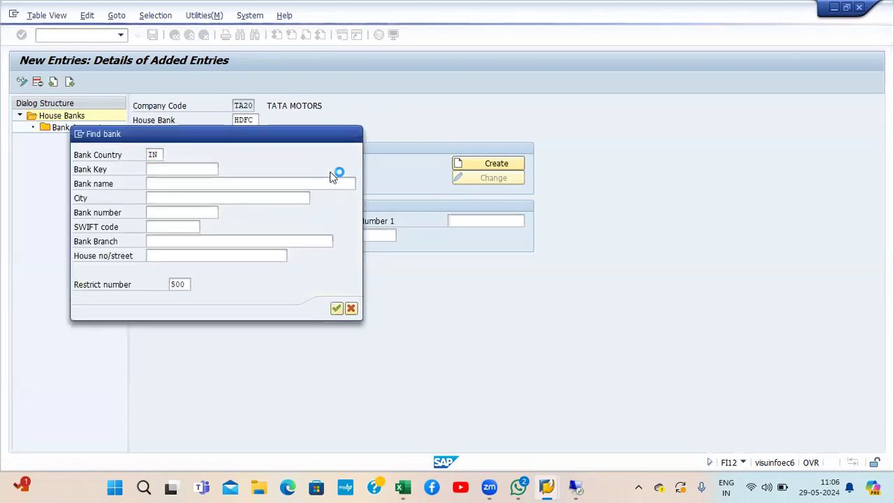
key(Return)
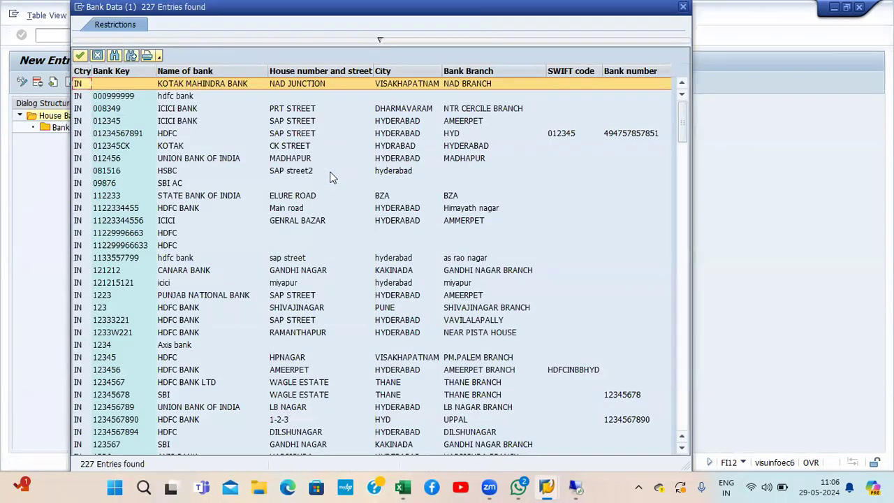
key(ctrl+f)
text(H)
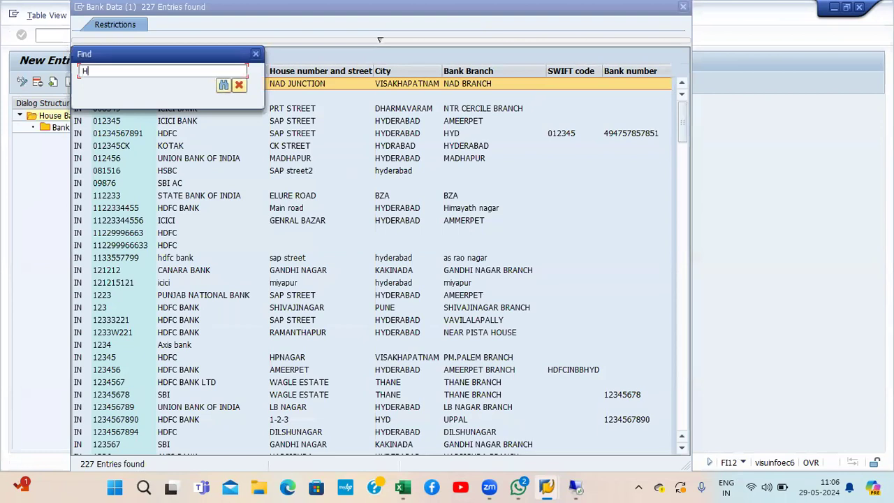
text(DFC00TA20)
key(Return)
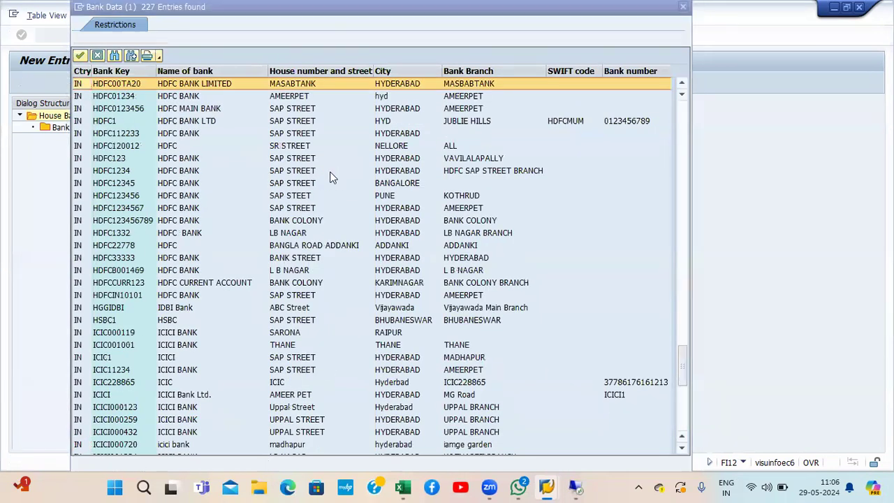
double_click(177, 84)
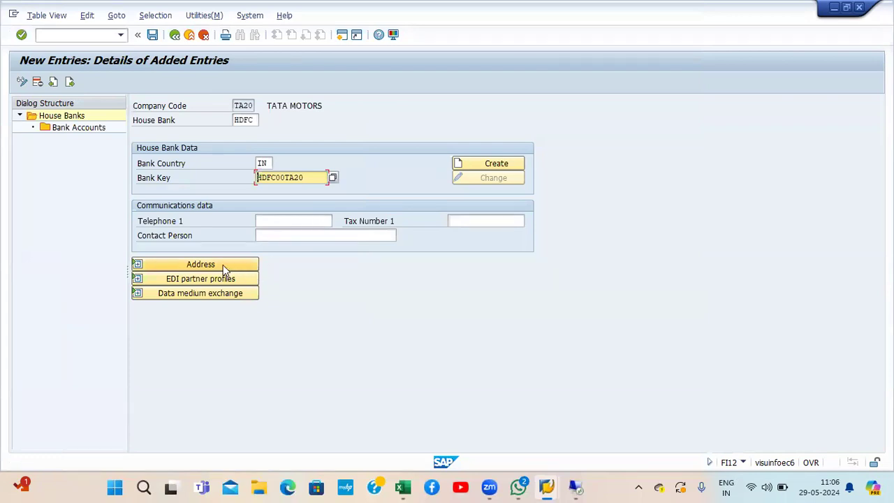
key(Return)
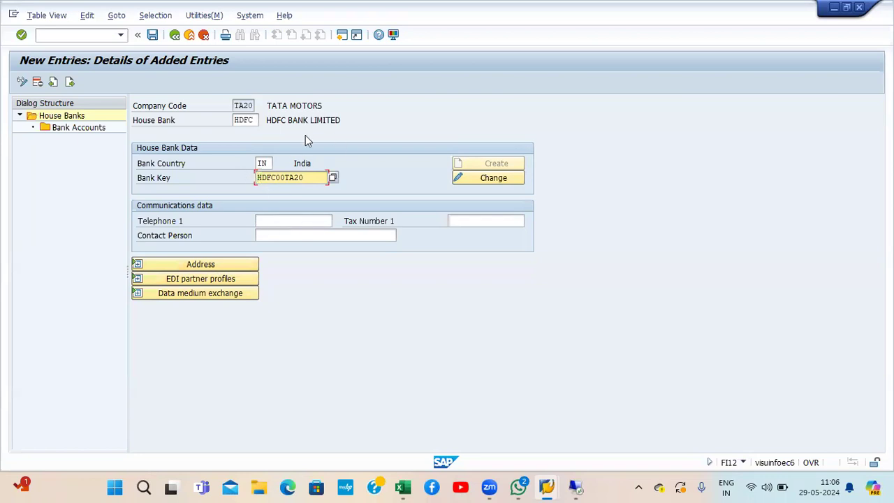
click(236, 268)
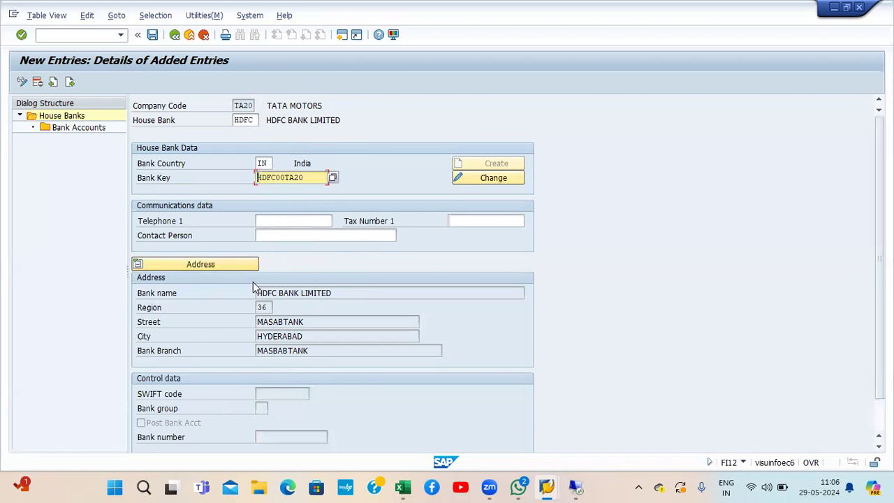
Step: Add bank account 1000 to house bank HDFC, described 'HDFC CURRENT ACCOUNT (MAIN ACCOUNT)'
double_click(80, 132)
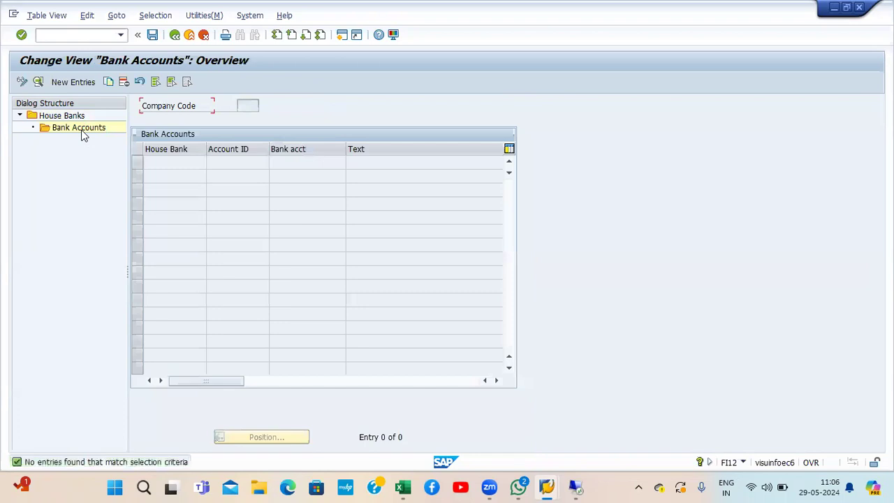
click(74, 83)
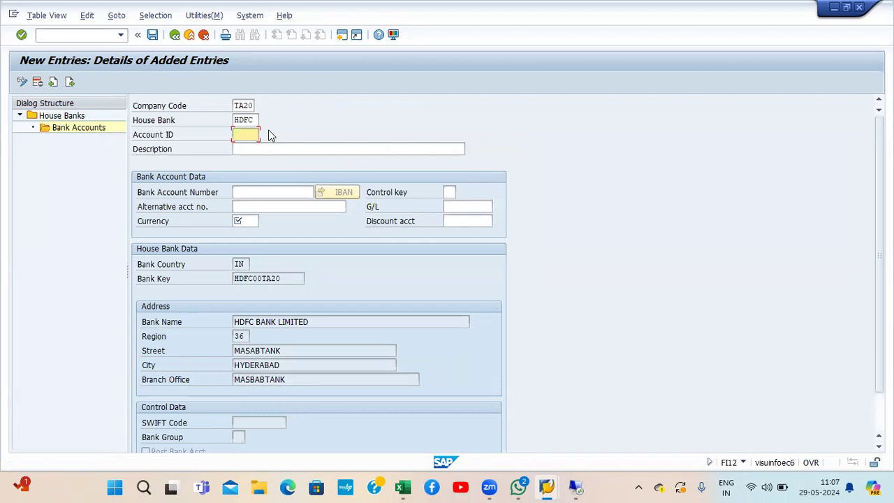
text(1000)
key(Tab)
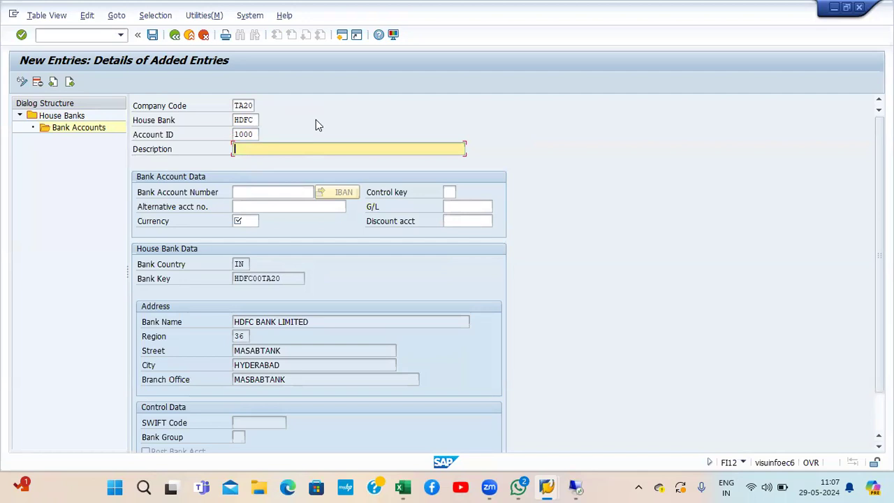
text(HDFC CURRENT ACCOUNT (MAIN )
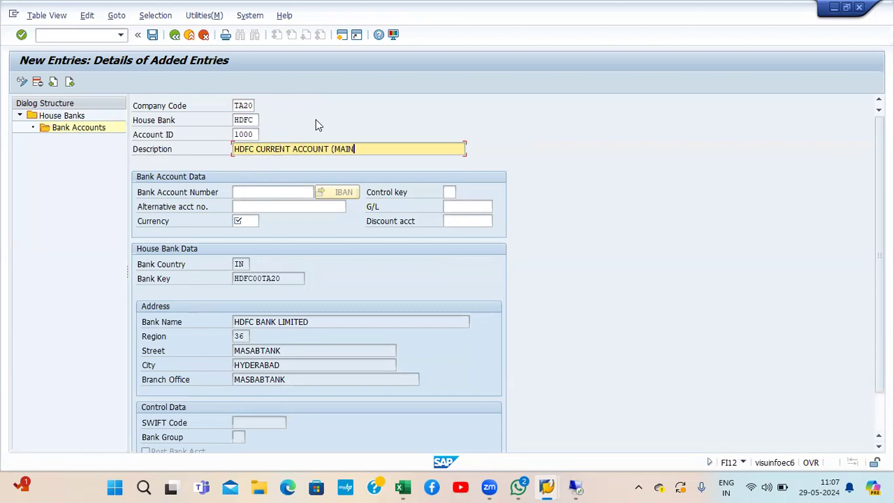
text(ACCOUNT))
Step: Enter the bank account number and set the account currency to INR
click(248, 194)
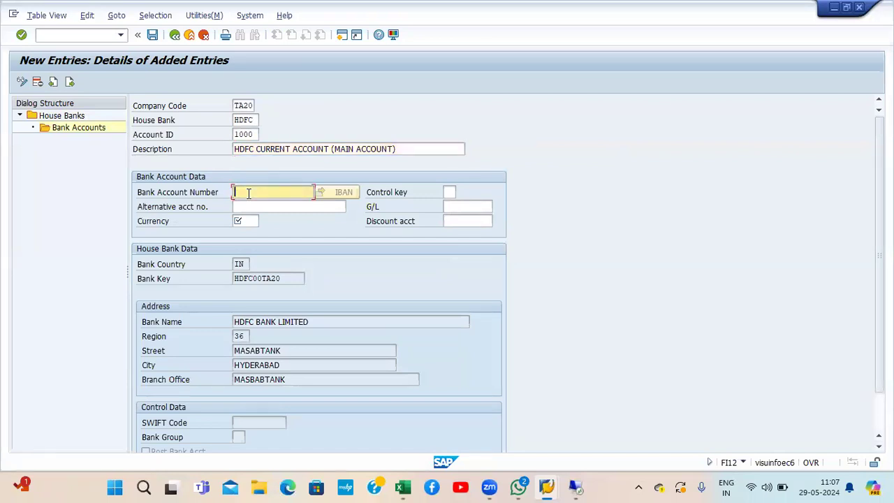
key(Down)
key(Num_Lock)
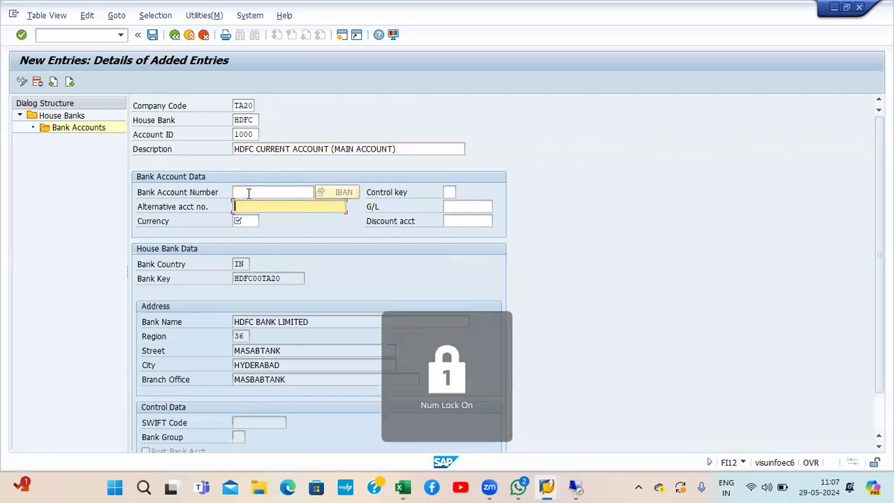
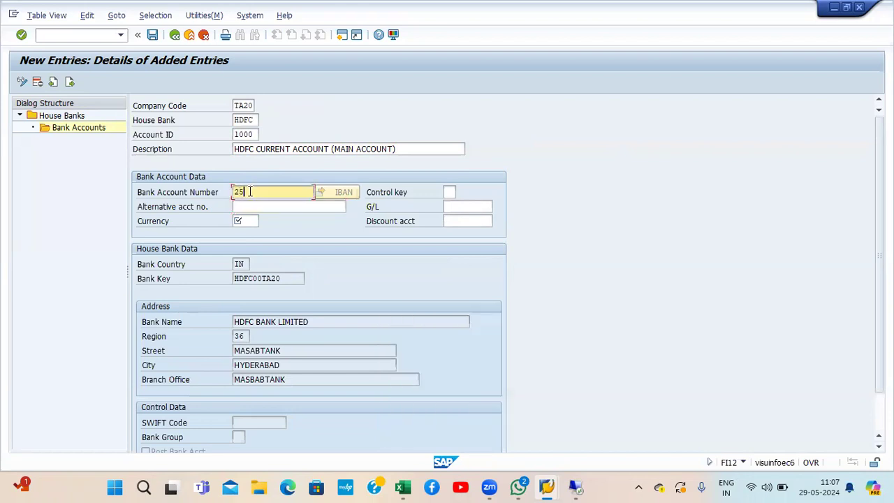
click(453, 205)
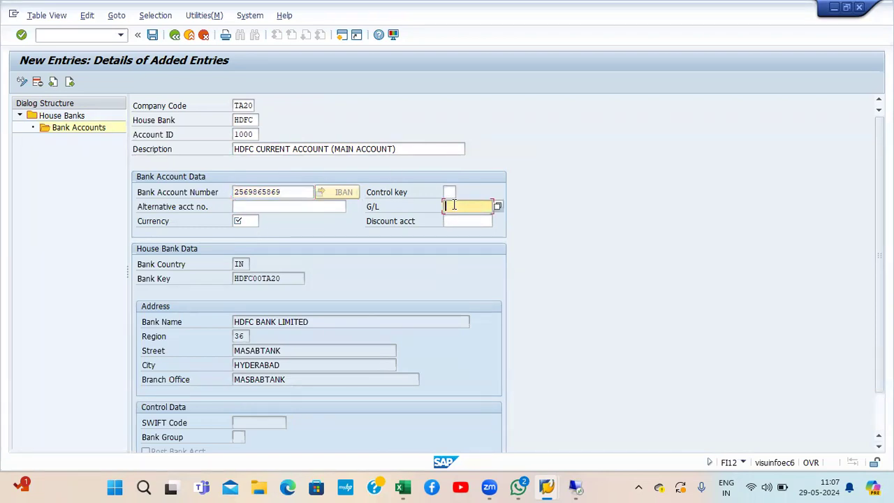
click(242, 221)
text(INR)
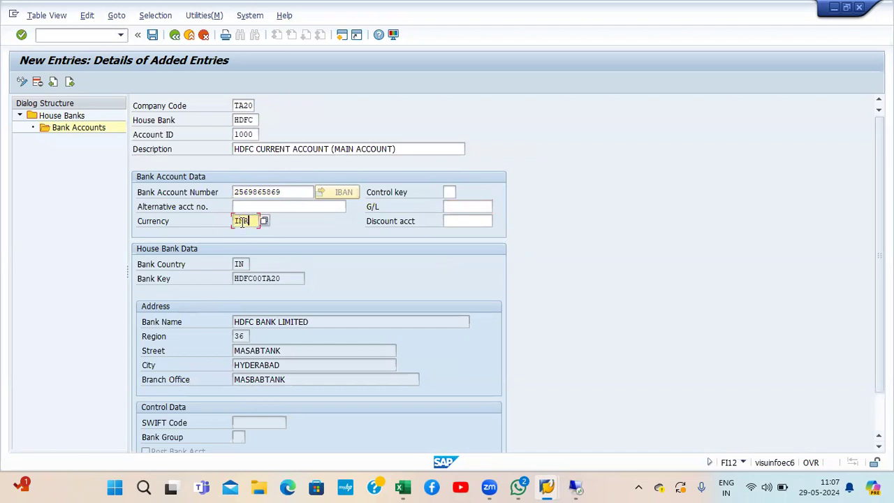
key(Return)
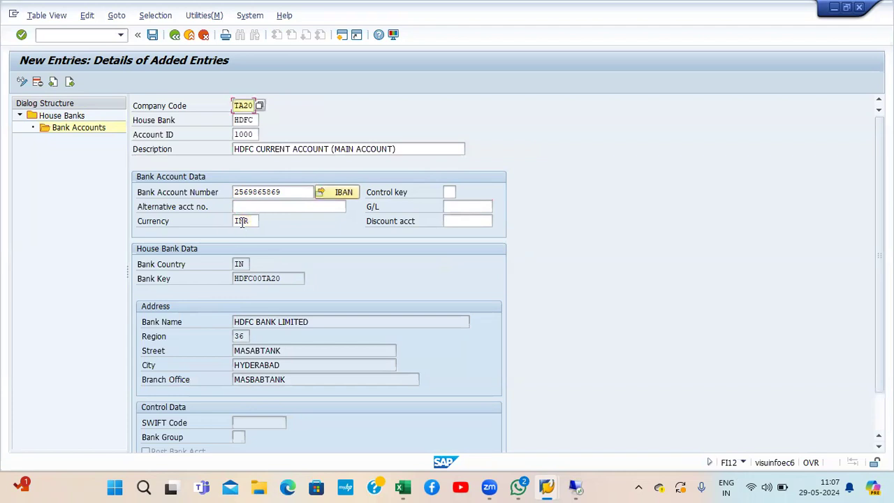
Step: Save HDFC account 1000 under a customizing request and open a second SAP session
click(153, 35)
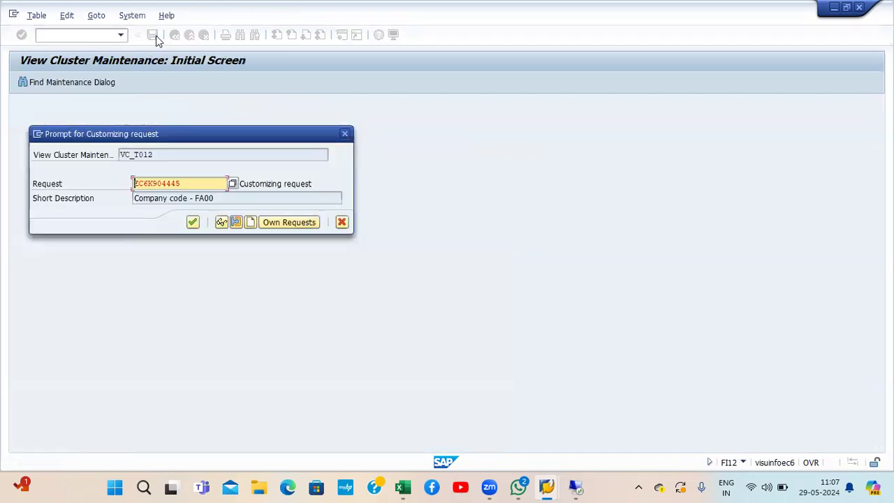
click(193, 223)
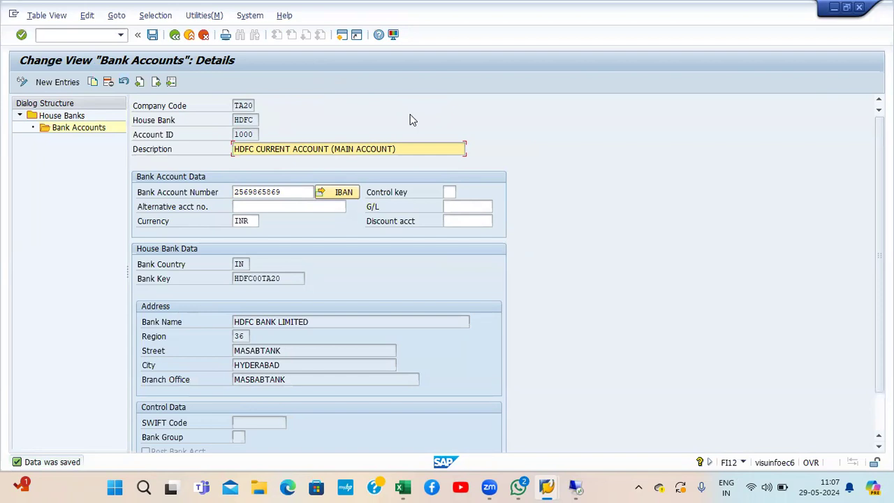
click(457, 209)
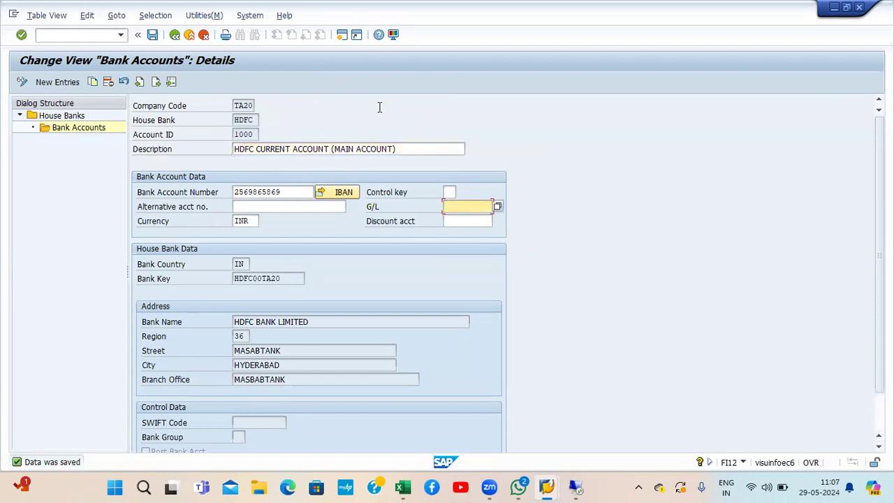
click(341, 39)
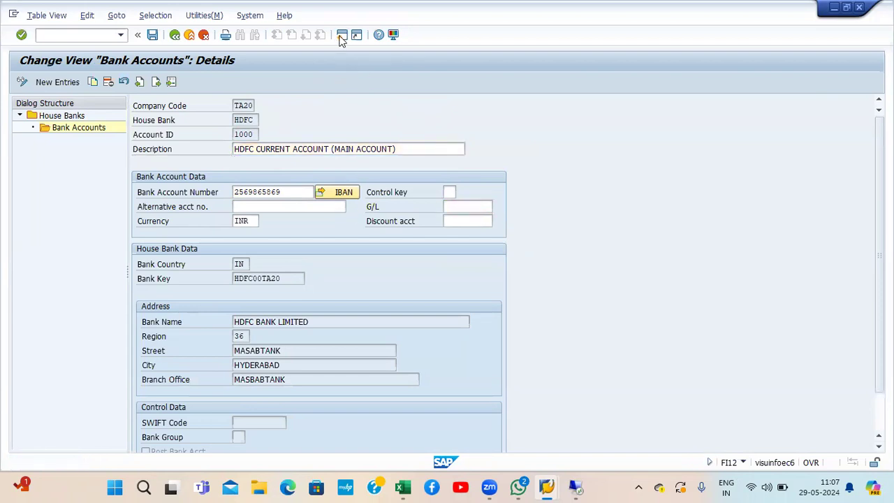
Step: In FS00, start creating G/L account 200110 for TA20, derived from existing account 200100
text(FS00)
key(Return)
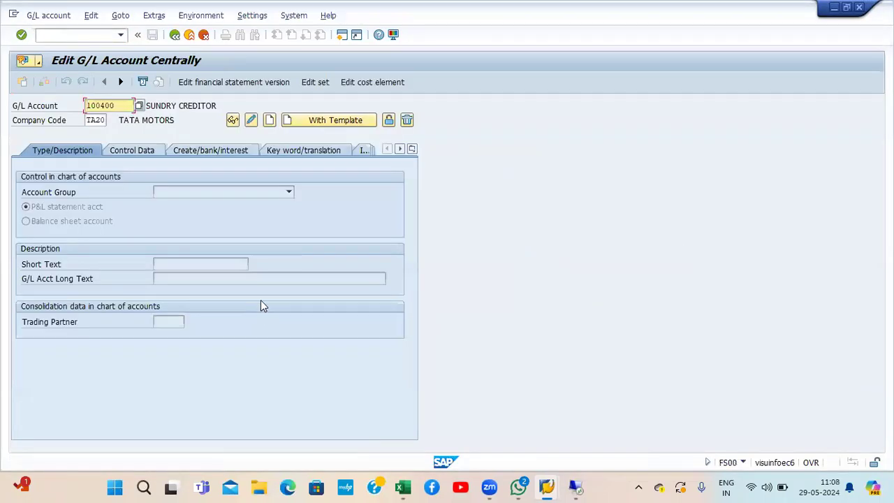
click(137, 107)
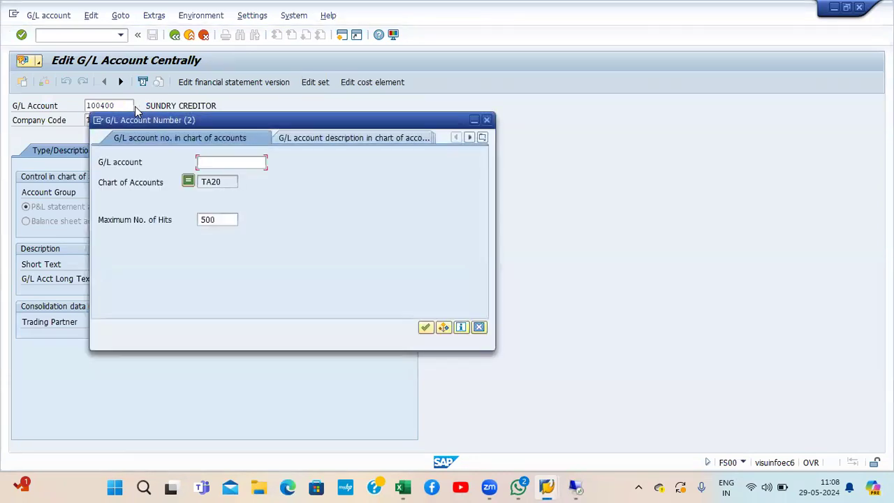
key(Return)
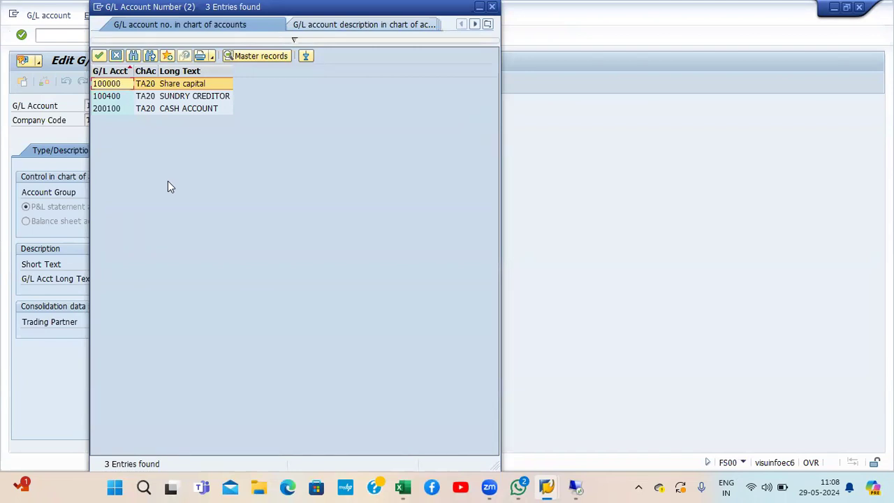
click(115, 106)
double_click(115, 109)
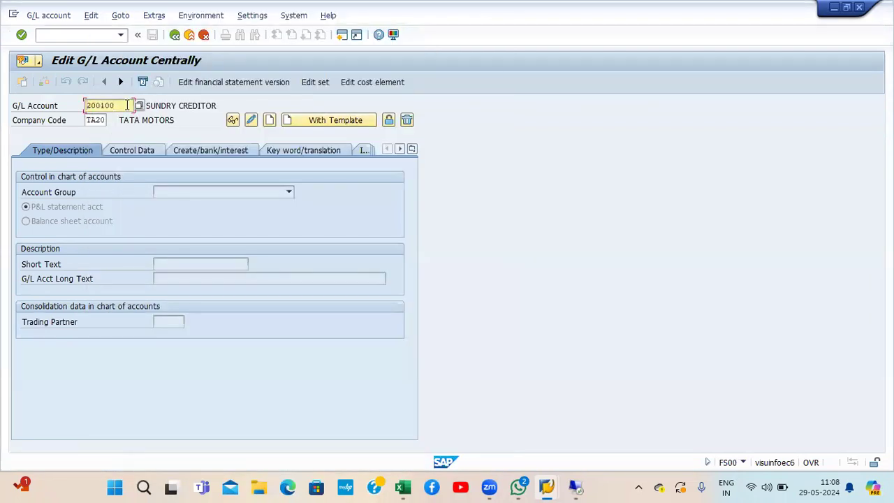
key(BackSpace)
key(BackSpace)
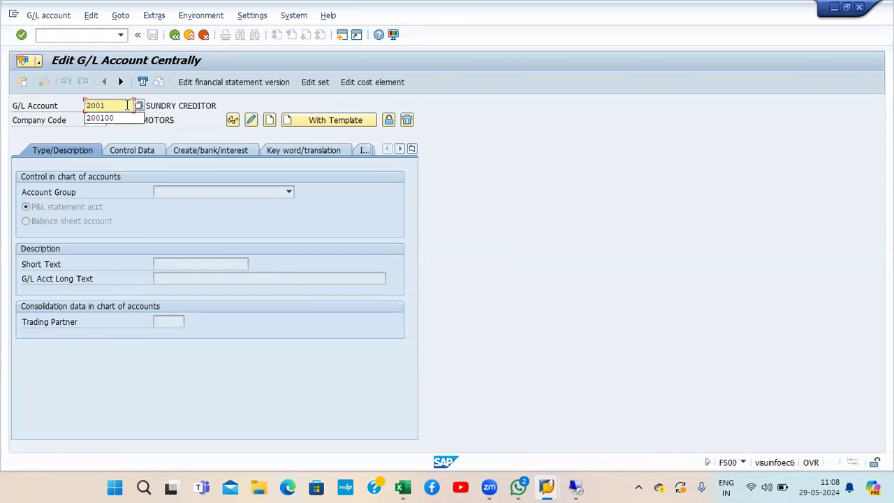
text(10)
key(Tab)
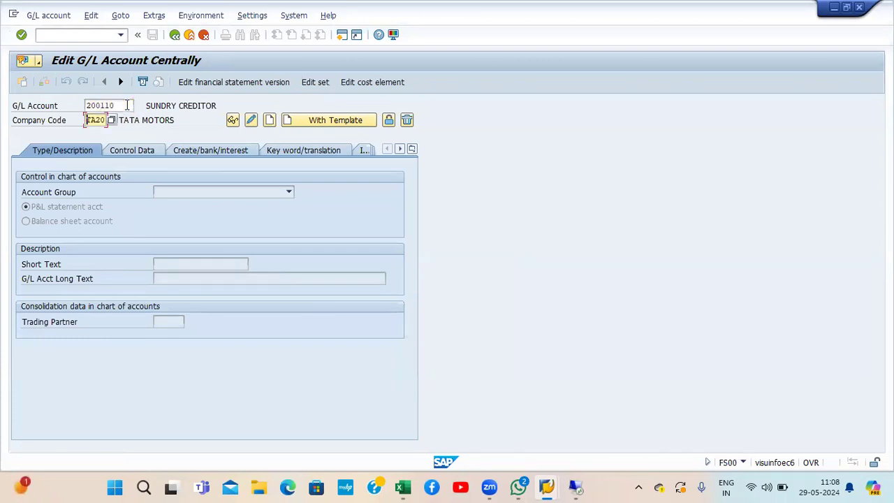
click(268, 120)
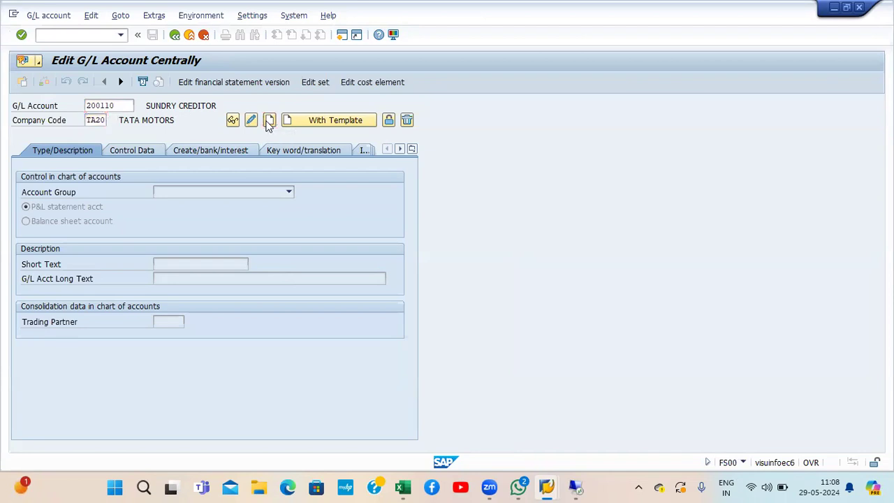
Step: Set account group CAST, balance sheet account, and short and long text 'HDFC BANK (MAIN)'
click(215, 192)
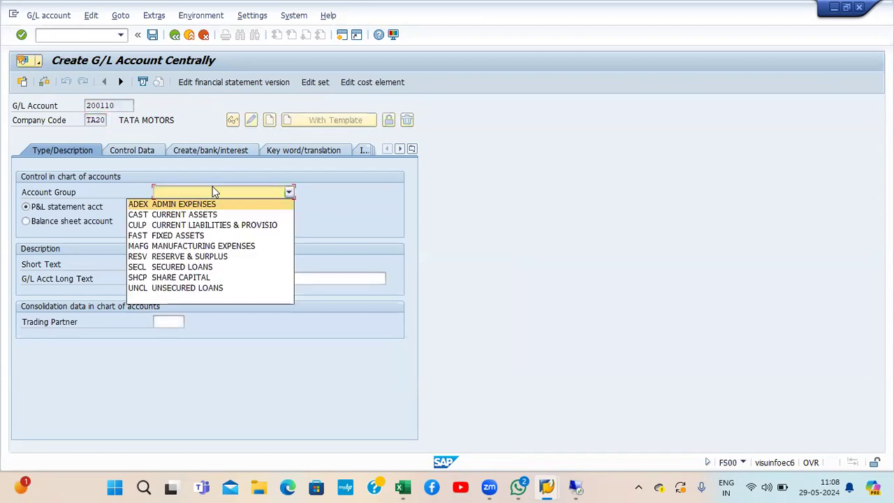
click(202, 214)
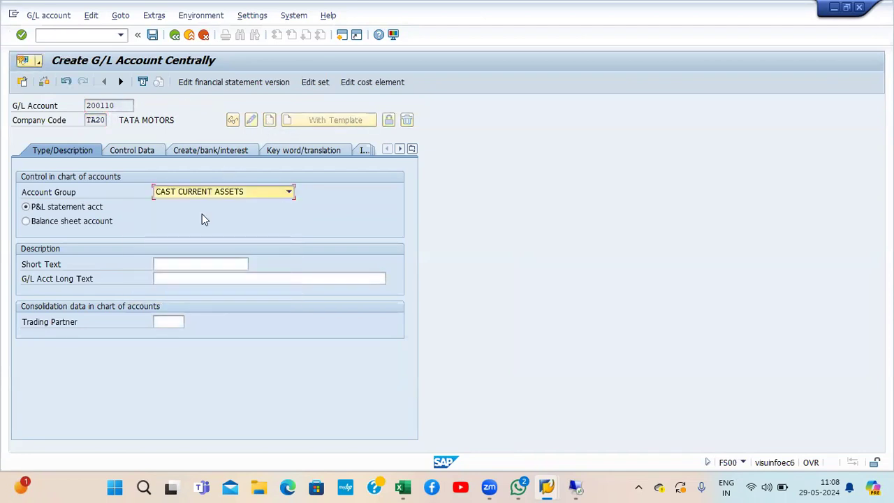
click(93, 222)
click(172, 265)
text(HD)
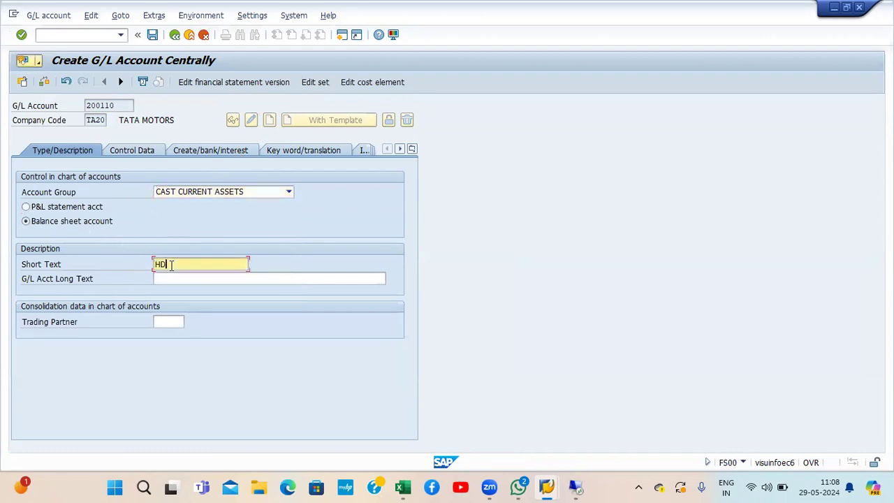
text(FC BANK (MAIN)
key(shift+Left)
key(shift+Left)
key(shift+Left)
key(shift+Left)
key(shift+Left)
key(shift+Left)
key(shift+Left)
key(shift+Left)
key(shift+Left)
key(shift+Left)
key(shift+Left)
key(shift+Left)
key(shift+Left)
key(shift+Left)
key(shift+Left)
key(ctrl+c)
key(Tab)
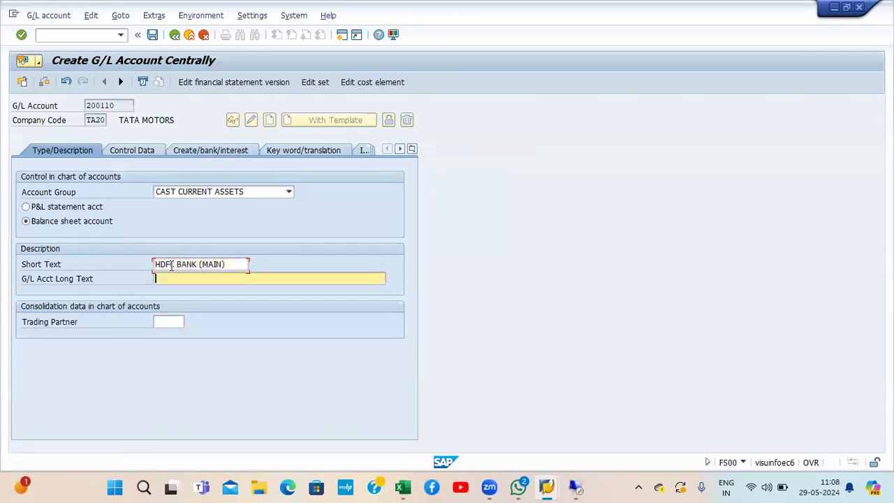
key(ctrl+v)
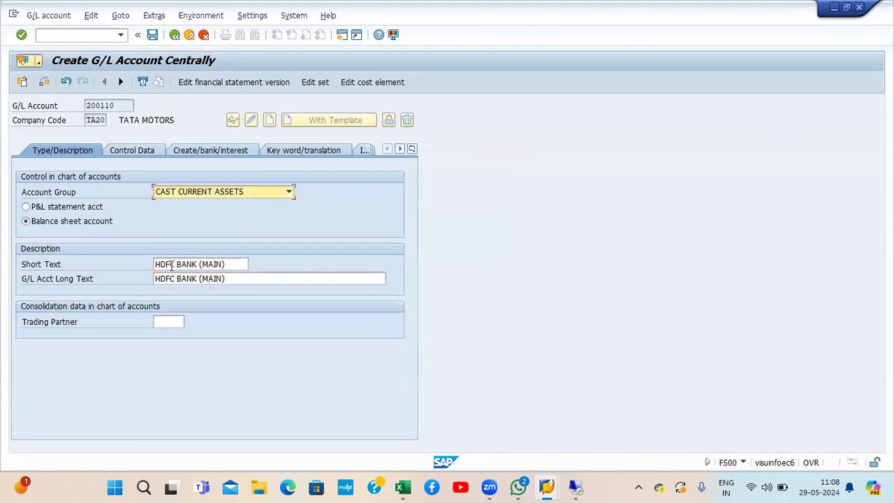
Step: Enable local-currency-only balances and line item display, set sort key 001 and field status G005, then save
click(151, 153)
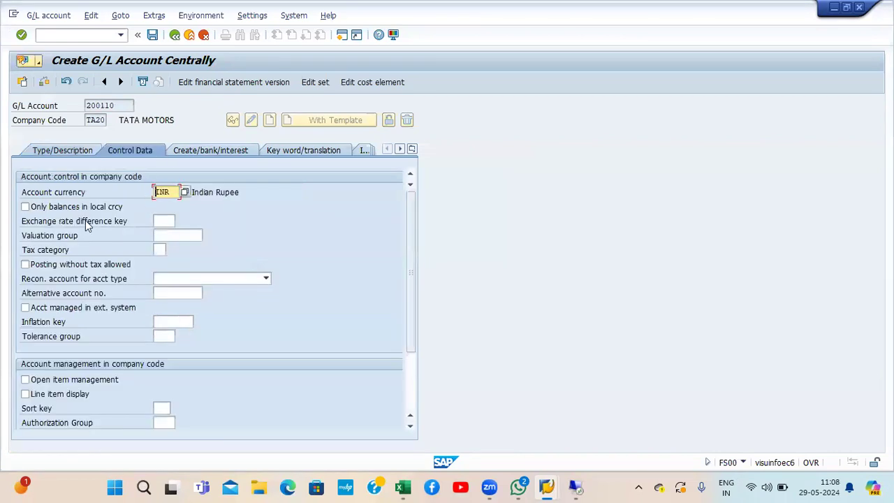
click(26, 206)
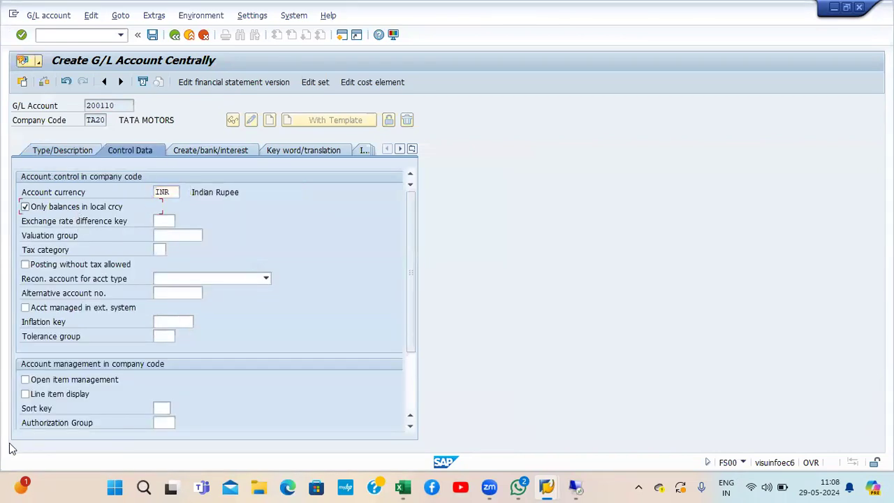
click(60, 395)
click(160, 408)
click(162, 408)
key(Return)
key(Return)
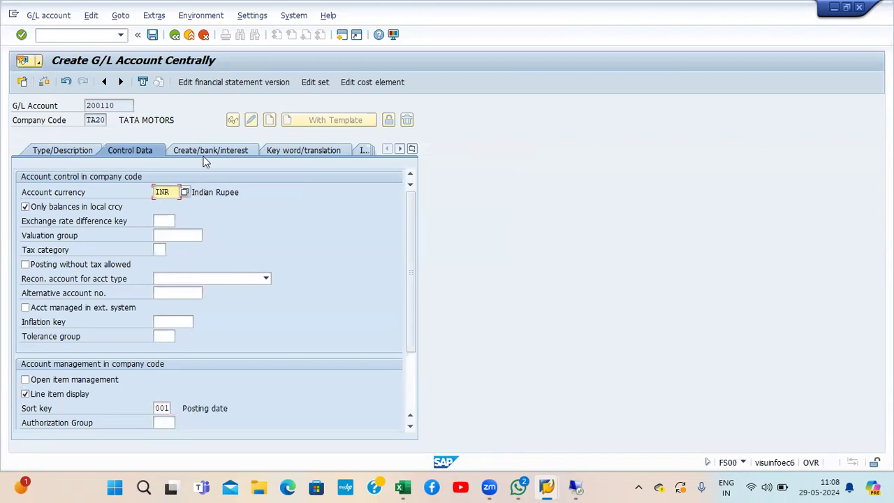
click(205, 153)
text(G005)
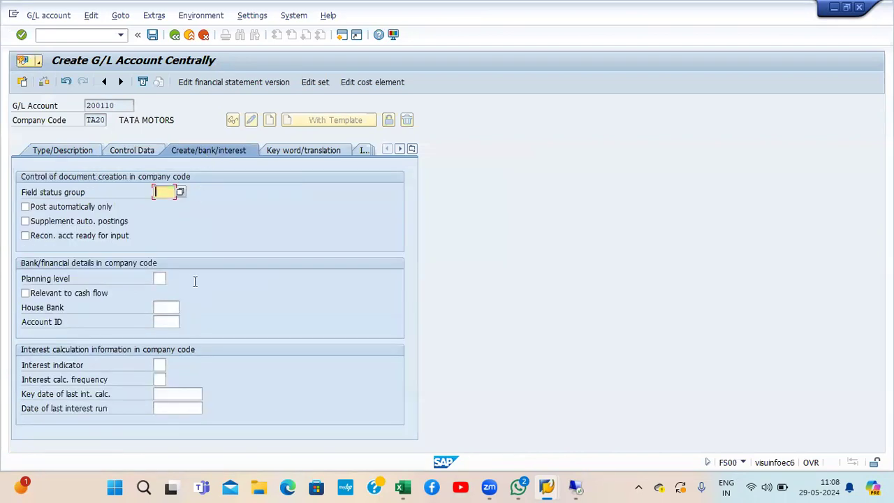
key(Return)
key(ctrl+s)
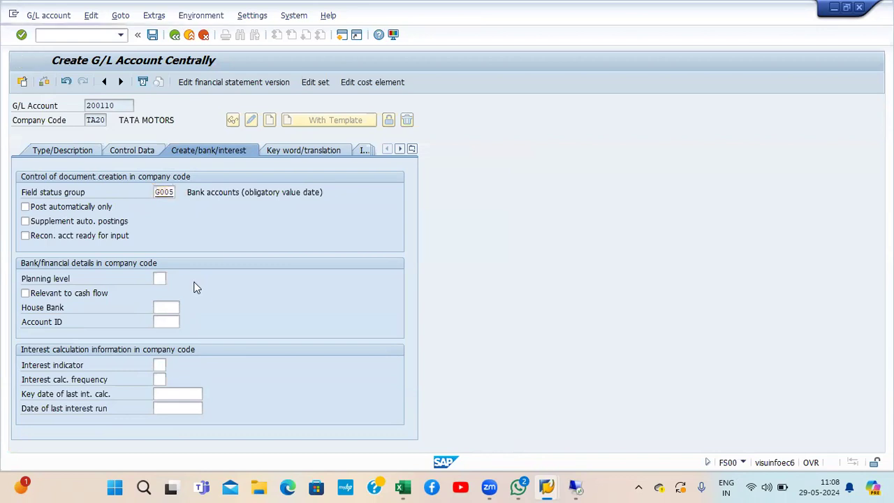
Step: Assign G/L account 200110 HDFC BANK (MAIN) to bank account 1000 and save it
click(860, 9)
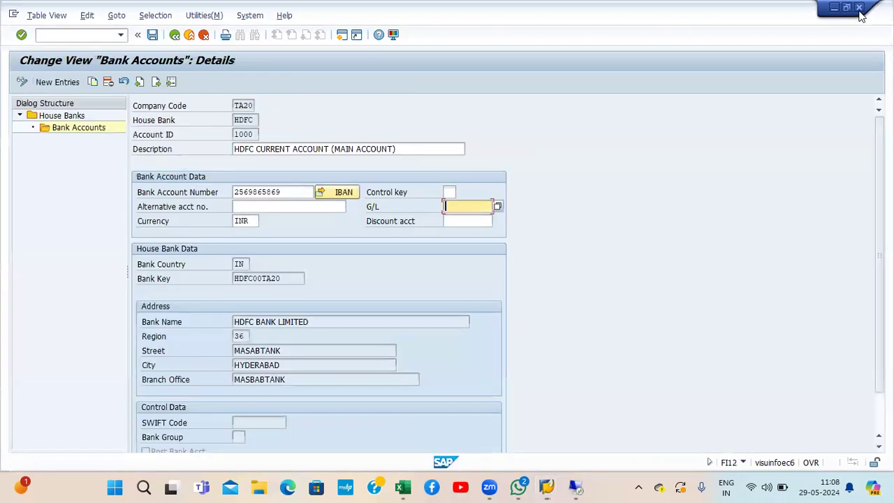
click(497, 207)
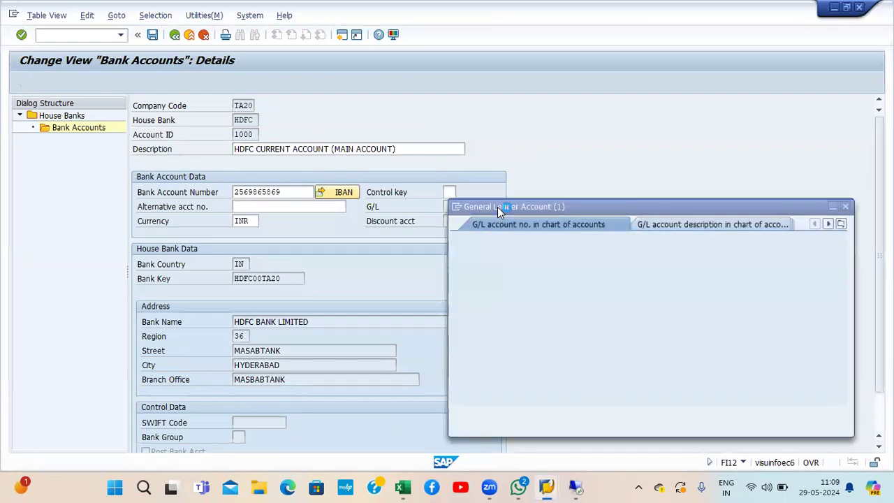
key(Return)
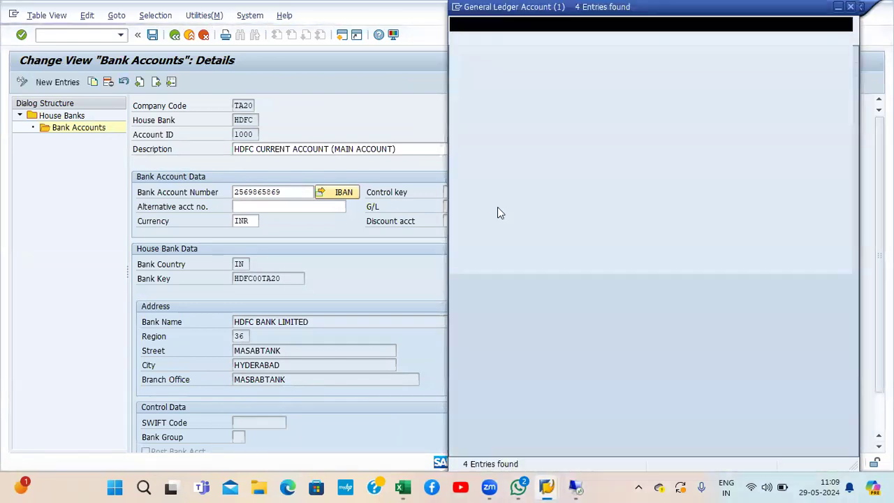
key(Down)
key(Down)
key(Down)
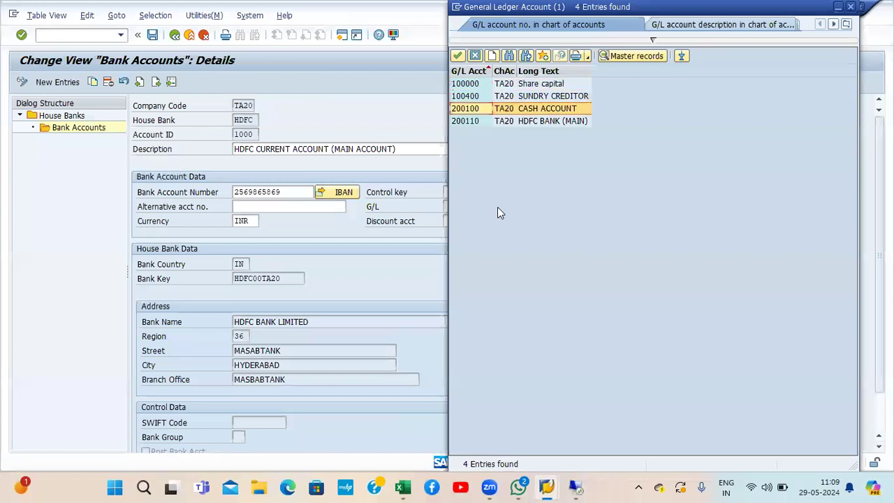
key(Return)
key(Return)
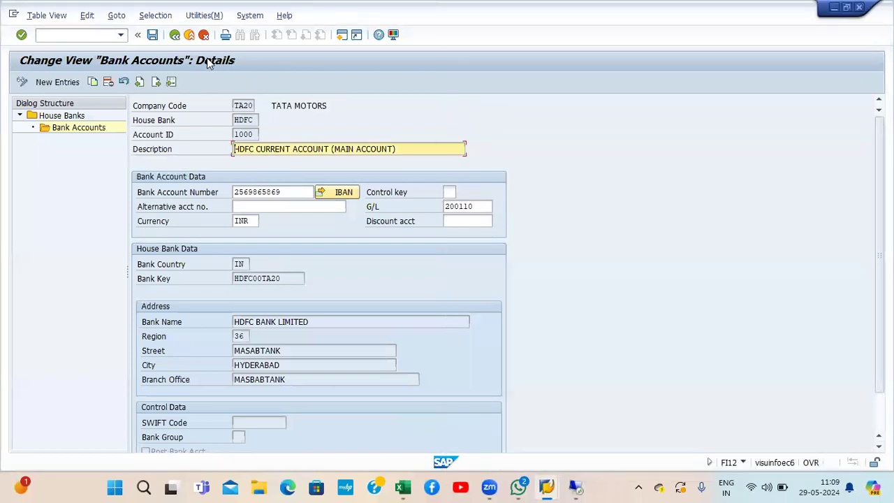
click(152, 35)
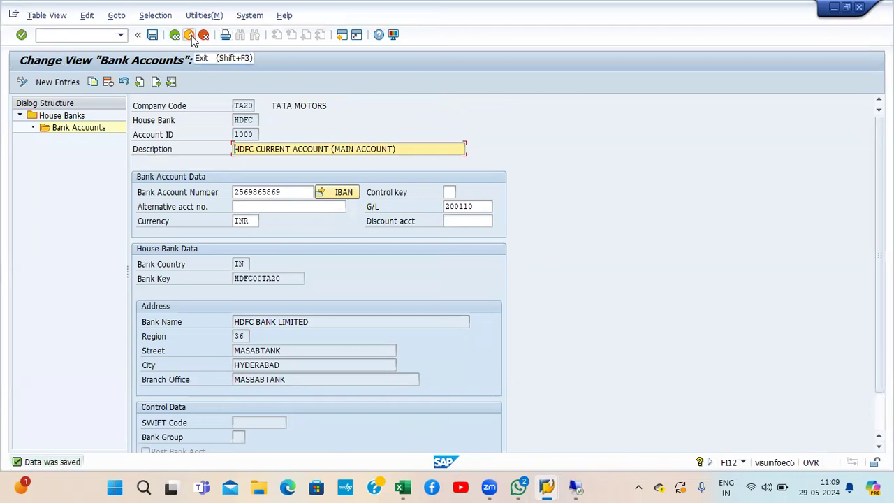
click(190, 37)
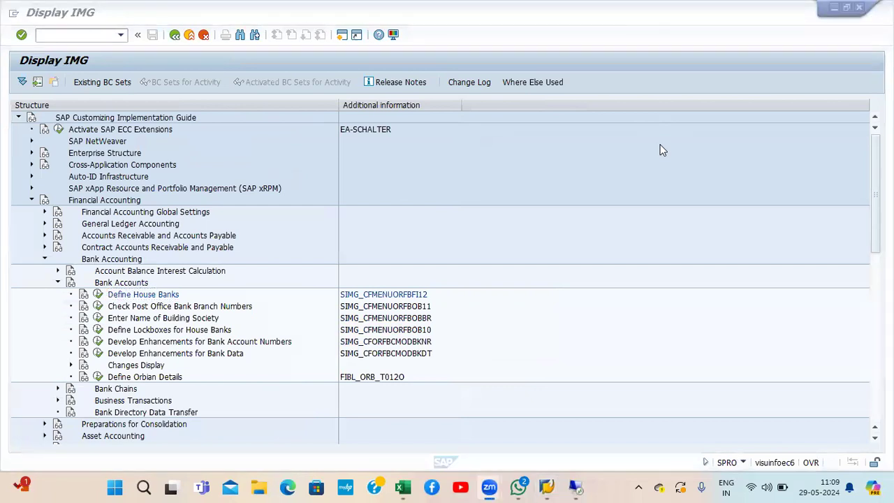
Step: Bring the SAP window back into focus at the Display IMG guide
click(854, 313)
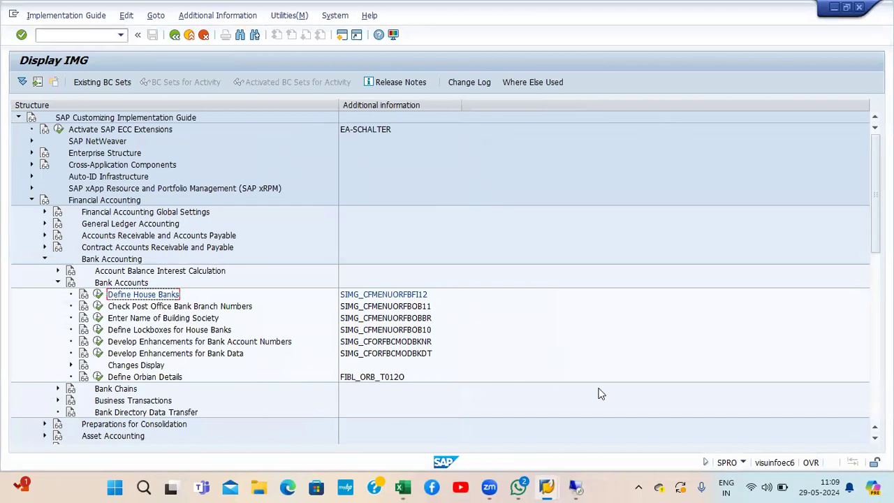